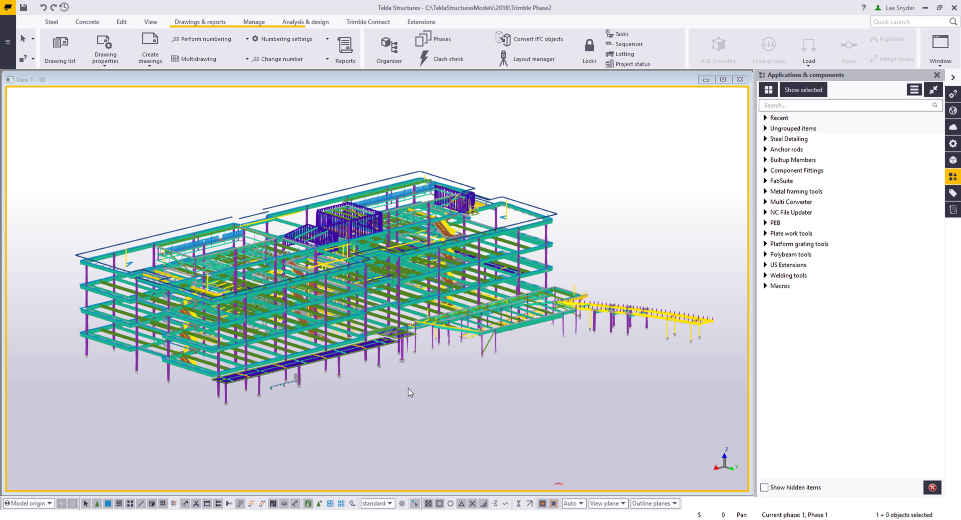
Filter the 3D view with the STAIR *RAIL object group condition so only stair flights show
{"action": "double_click", "coordinate": [410, 393]}
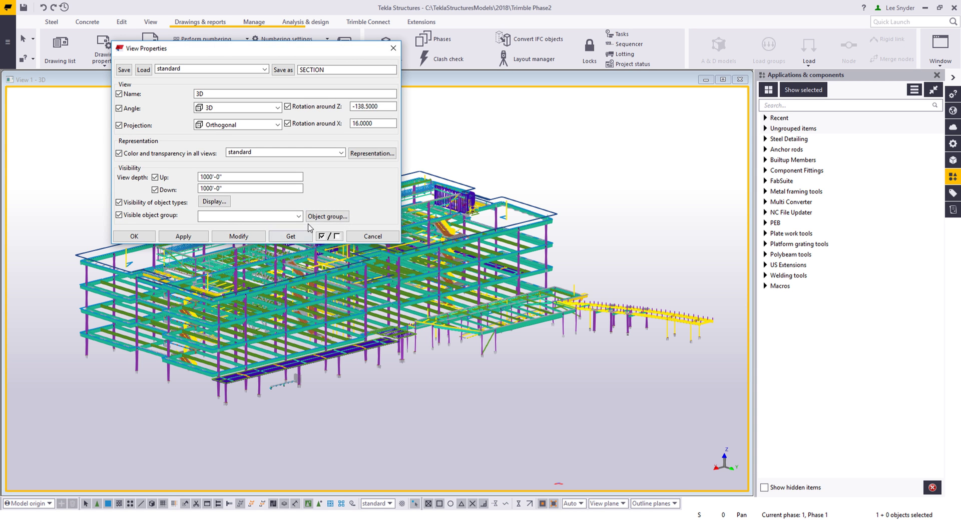
{"action": "left_click", "coordinate": [327, 215]}
{"action": "left_click", "coordinate": [111, 170]}
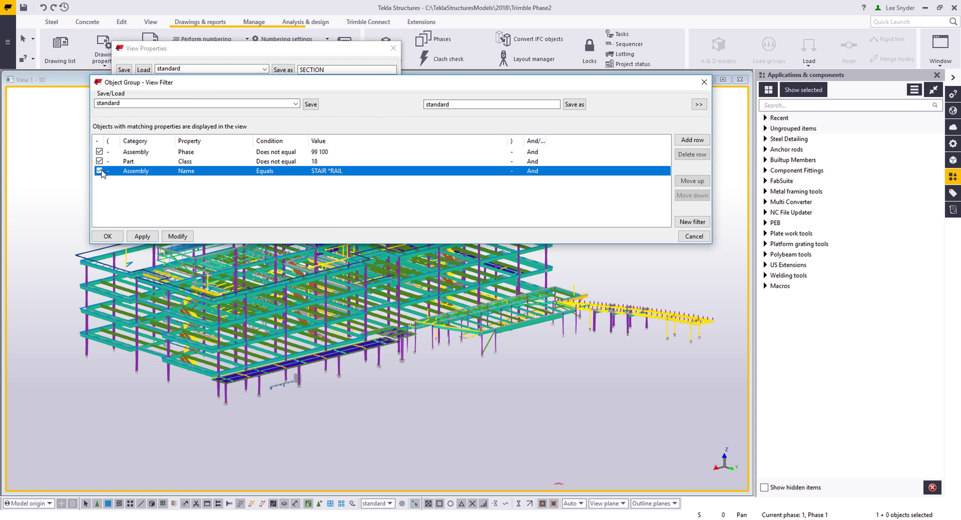
{"action": "left_click", "coordinate": [178, 237]}
{"action": "left_click", "coordinate": [108, 236]}
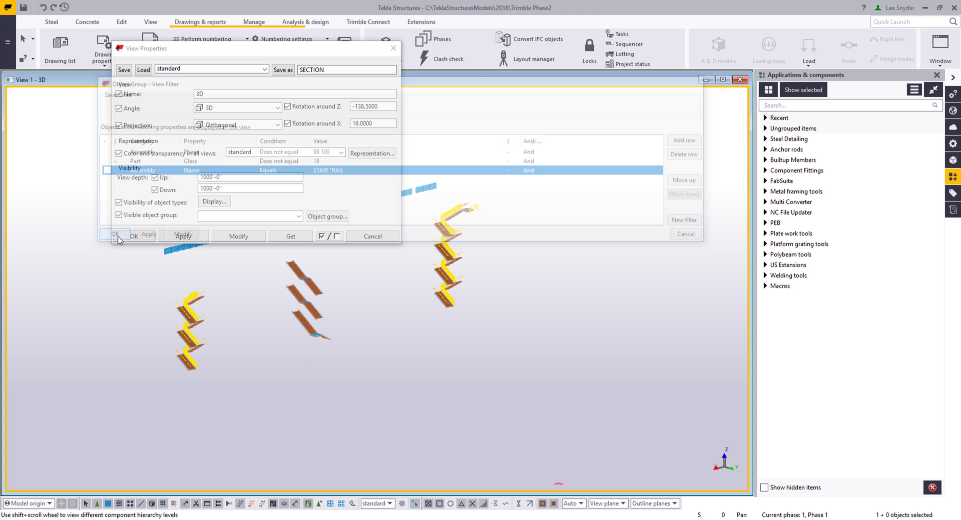
{"action": "left_click", "coordinate": [375, 236]}
Zoom and pan to inspect the yellow-railed stairs in the centre of the view
{"action": "scroll", "coordinate": [278, 375], "scroll_direction": "up", "scroll_amount": 4}
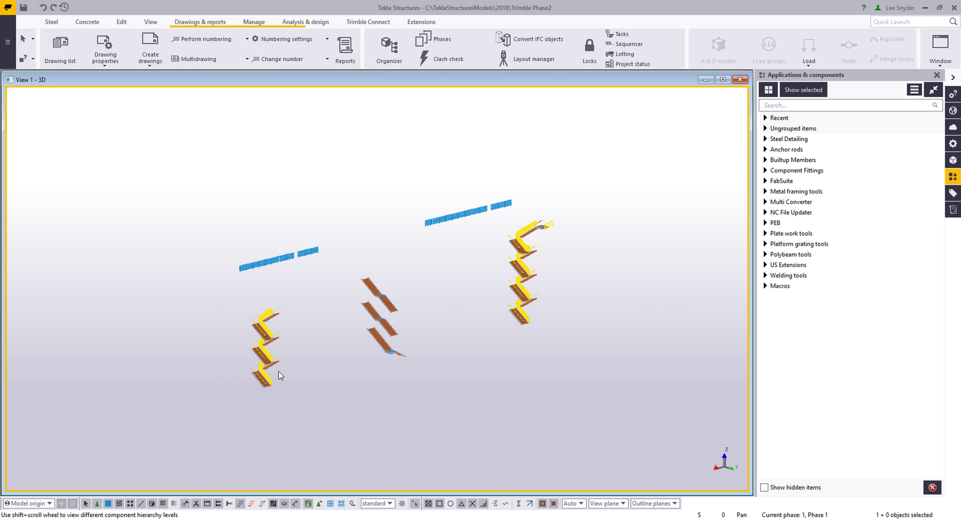
{"action": "scroll", "coordinate": [272, 345], "scroll_direction": "up", "scroll_amount": 4}
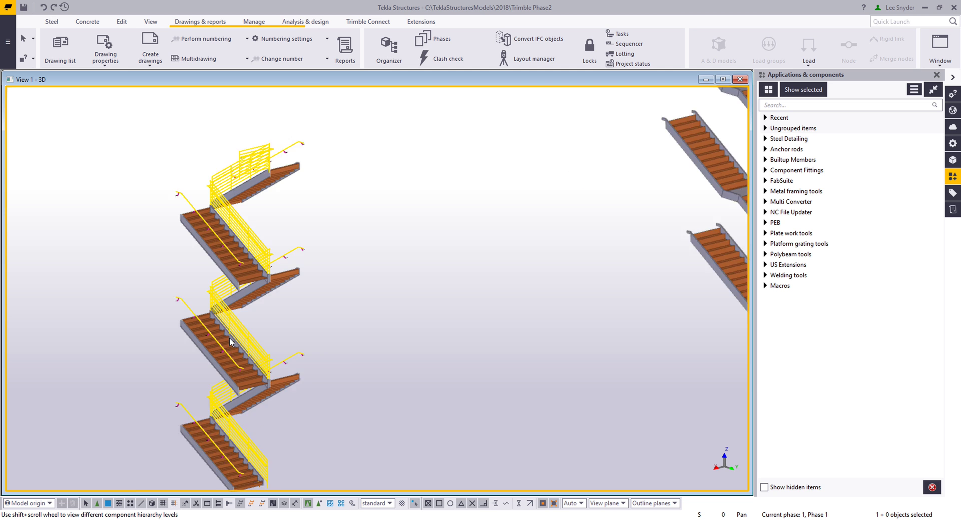
{"action": "scroll", "coordinate": [231, 342], "scroll_direction": "up", "scroll_amount": 8}
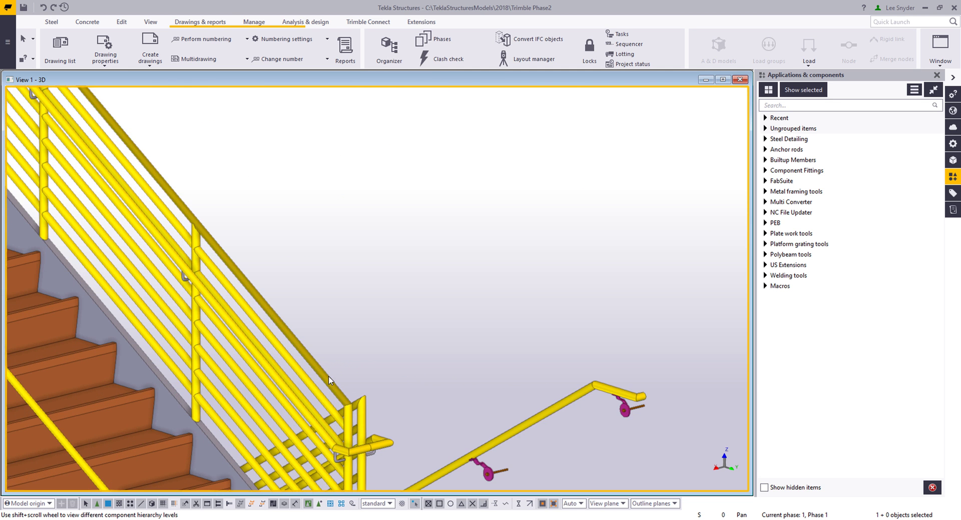
{"action": "scroll", "coordinate": [387, 375], "scroll_direction": "down", "scroll_amount": 10}
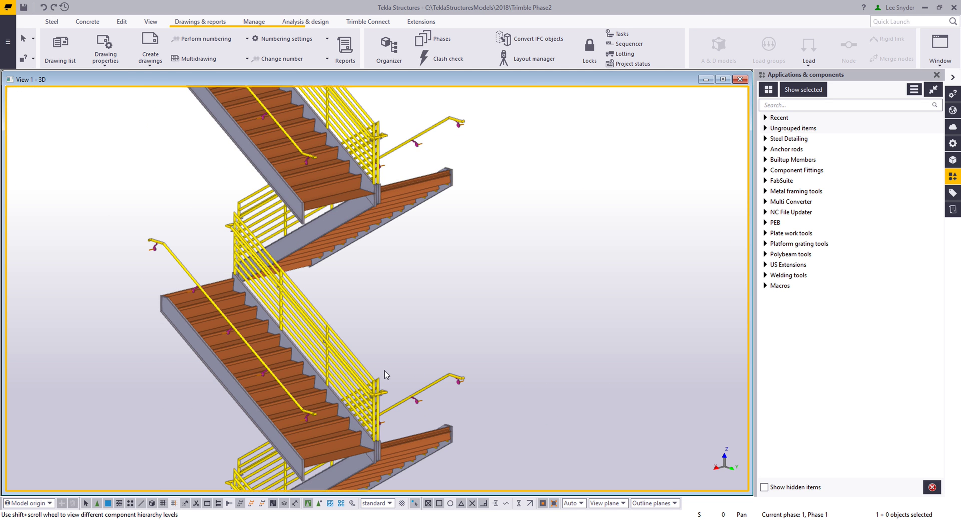
{"action": "scroll", "coordinate": [387, 376], "scroll_direction": "down", "scroll_amount": 5}
{"action": "scroll", "coordinate": [240, 392], "scroll_direction": "down", "scroll_amount": 4}
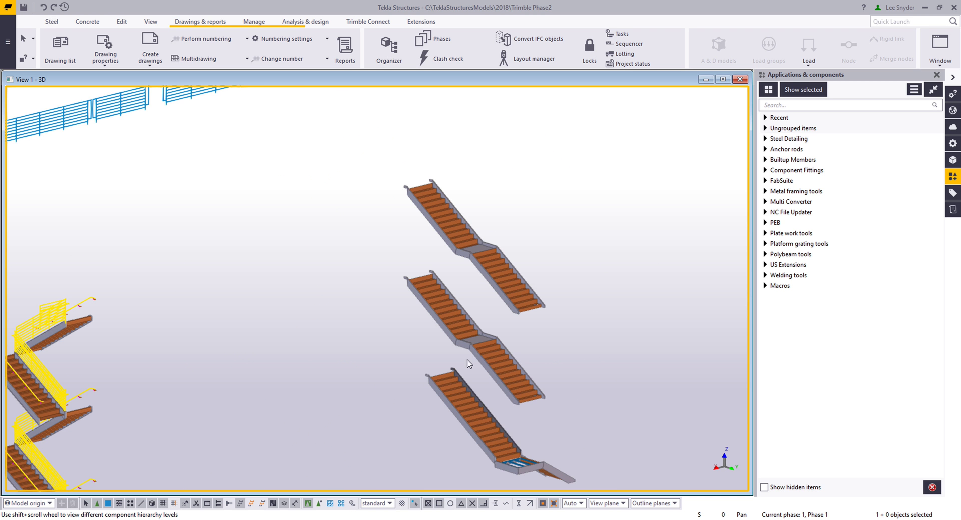
{"action": "scroll", "coordinate": [436, 371], "scroll_direction": "down", "scroll_amount": 1}
{"action": "scroll", "coordinate": [436, 371], "scroll_direction": "down", "scroll_amount": 1}
{"action": "middle_click_drag", "start_coordinate": [573, 299], "coordinate": [203, 392]}
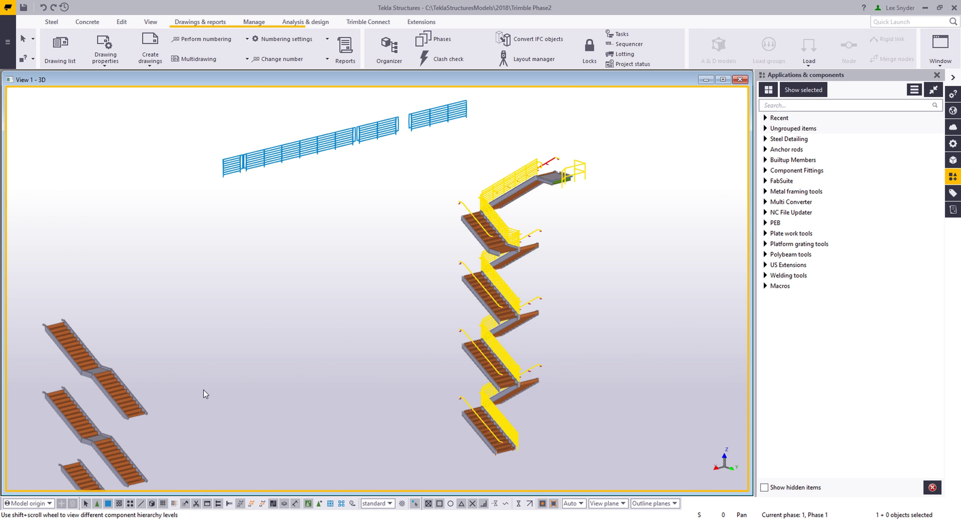
{"action": "scroll", "coordinate": [534, 181], "scroll_direction": "up", "scroll_amount": 2}
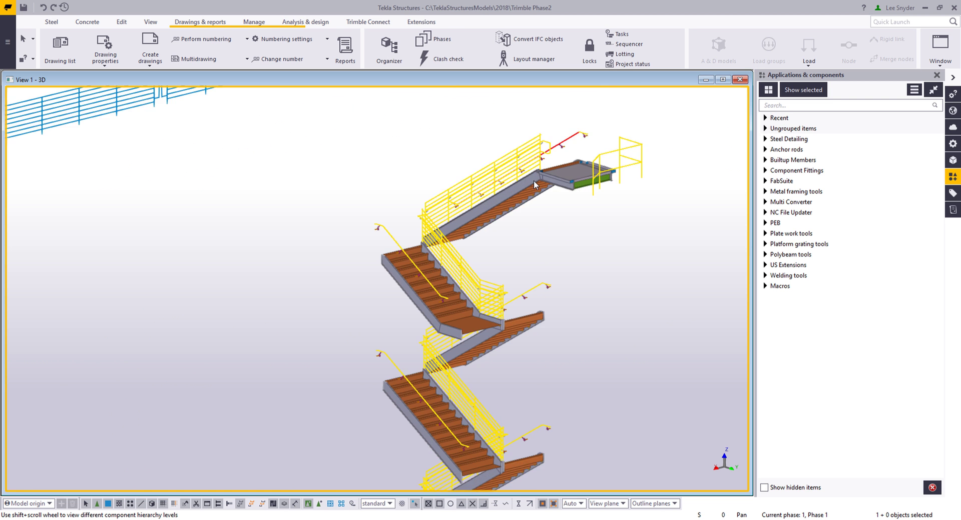
{"action": "scroll", "coordinate": [534, 180], "scroll_direction": "up", "scroll_amount": 3}
{"action": "scroll", "coordinate": [538, 187], "scroll_direction": "down", "scroll_amount": 2}
{"action": "scroll", "coordinate": [542, 147], "scroll_direction": "up", "scroll_amount": 2}
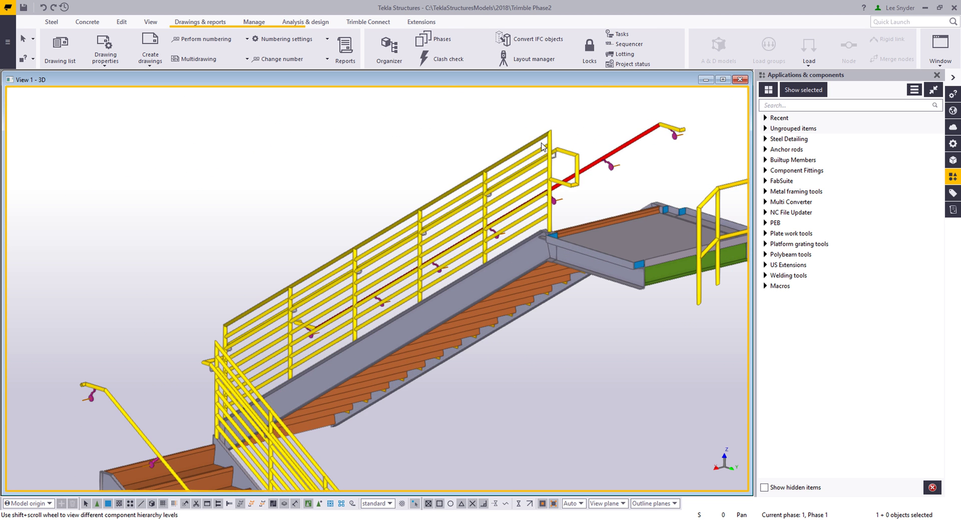
{"action": "scroll", "coordinate": [542, 147], "scroll_direction": "down", "scroll_amount": 3}
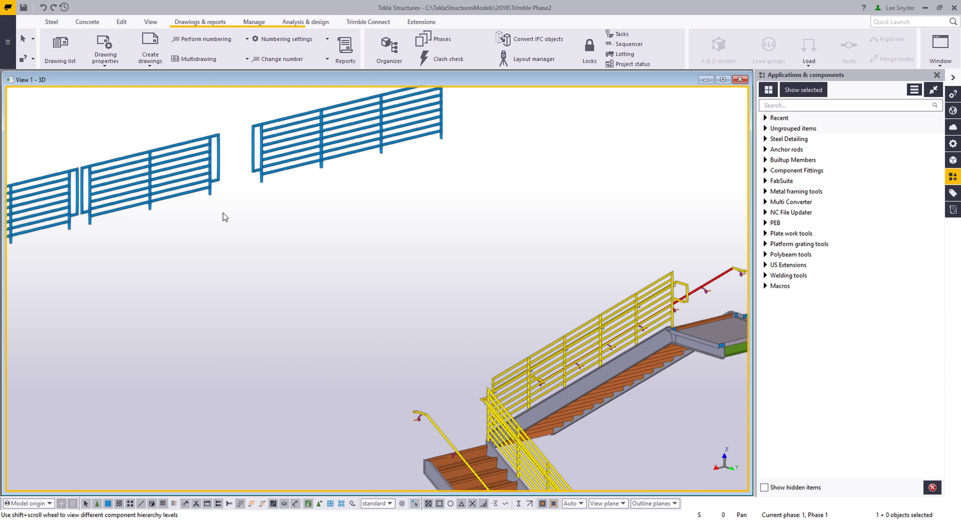
{"action": "scroll", "coordinate": [221, 214], "scroll_direction": "up", "scroll_amount": 3}
{"action": "scroll", "coordinate": [464, 268], "scroll_direction": "up", "scroll_amount": 2}
{"action": "scroll", "coordinate": [427, 249], "scroll_direction": "down", "scroll_amount": 6}
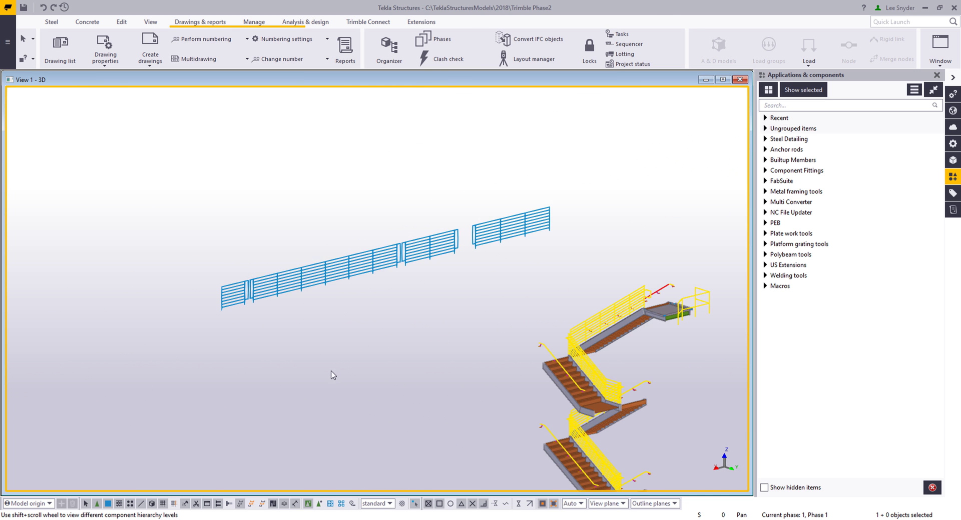
{"action": "scroll", "coordinate": [479, 159], "scroll_direction": "up", "scroll_amount": 3}
{"action": "scroll", "coordinate": [236, 317], "scroll_direction": "down", "scroll_amount": 3}
{"action": "scroll", "coordinate": [243, 307], "scroll_direction": "up", "scroll_amount": 3}
{"action": "scroll", "coordinate": [311, 332], "scroll_direction": "up", "scroll_amount": 3}
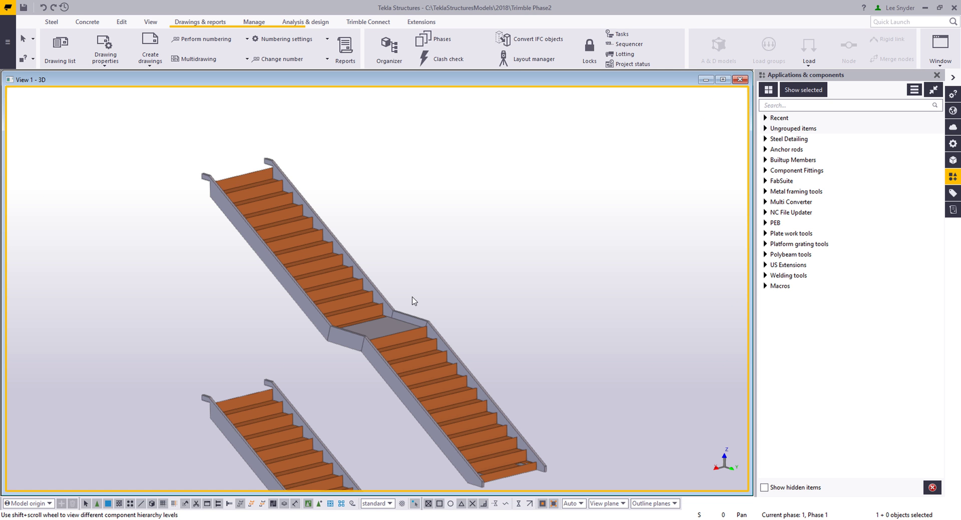
Find Stanchions (S76) under Steel Detailing > Miscellaneous > Handrails and open its settings
{"action": "left_click", "coordinate": [766, 140]}
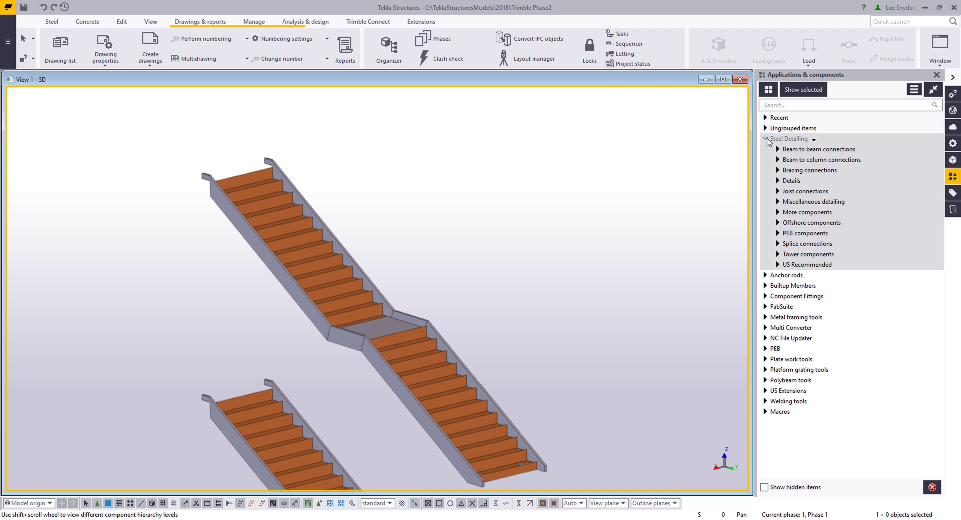
{"action": "left_click", "coordinate": [778, 202]}
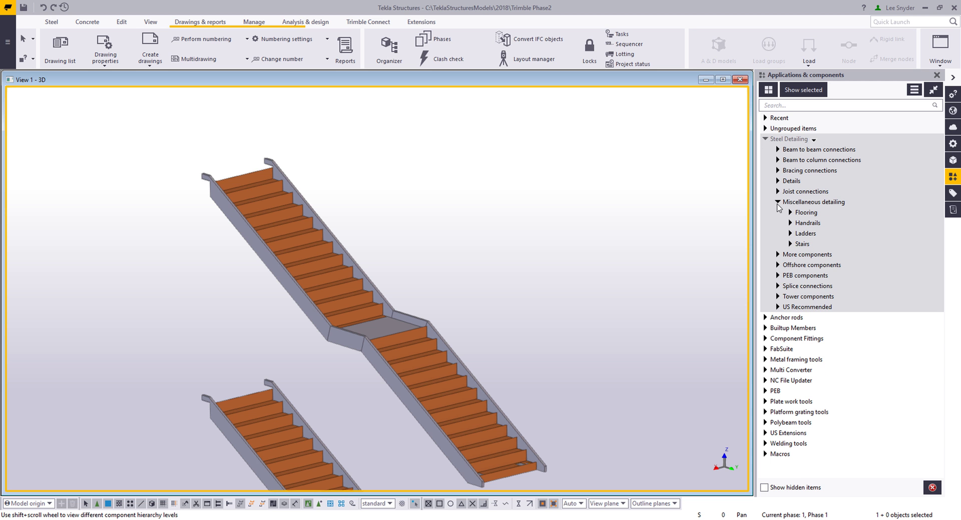
{"action": "left_click", "coordinate": [790, 223]}
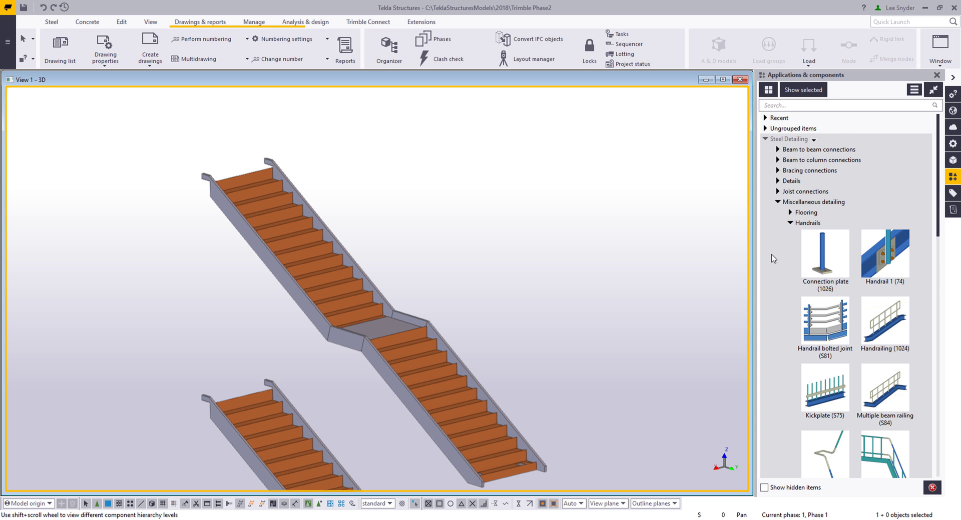
{"action": "scroll", "coordinate": [780, 281], "scroll_direction": "down", "scroll_amount": 10}
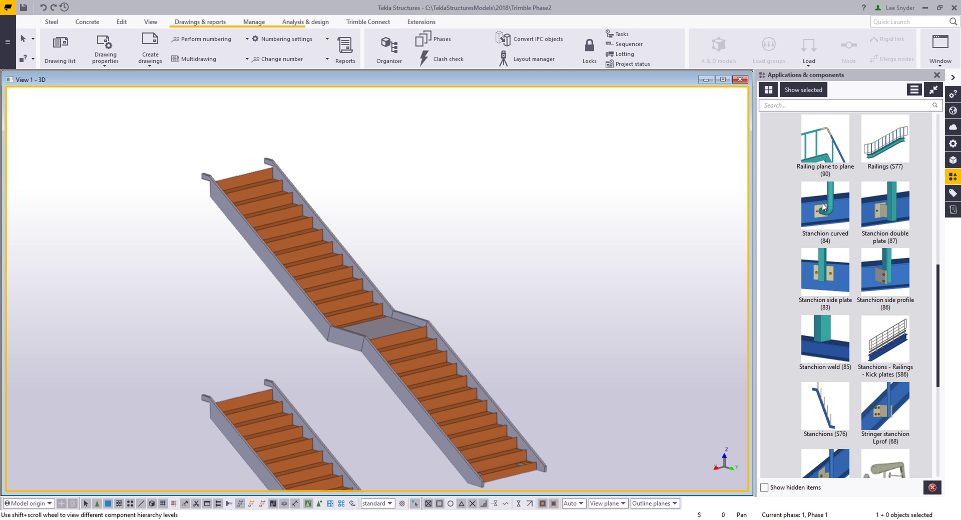
{"action": "left_click", "coordinate": [826, 408]}
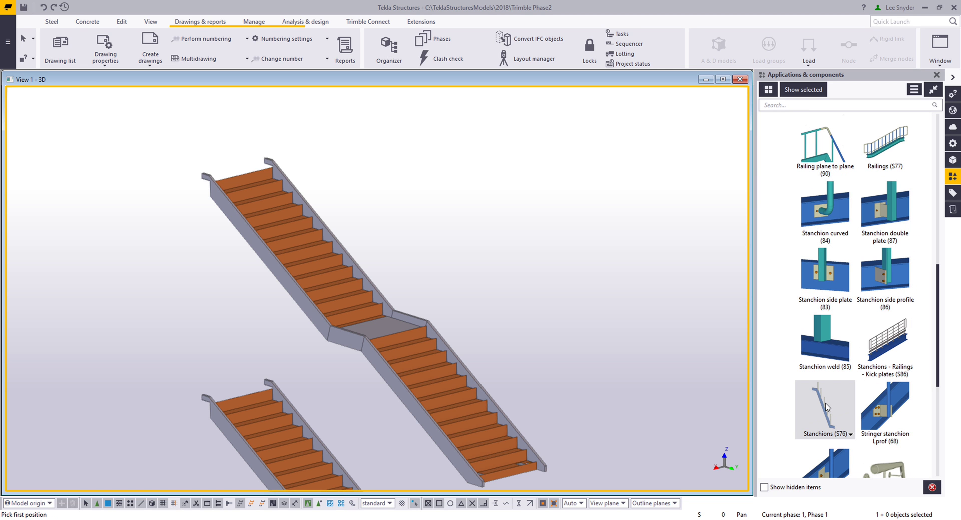
{"action": "double_click", "coordinate": [825, 408]}
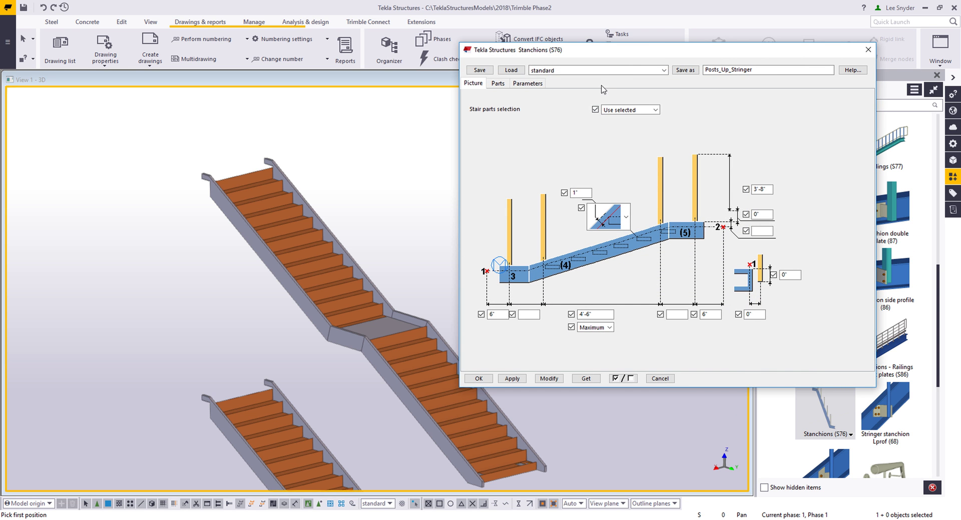
Load and apply the Posts_Up_Stringer saved stanchion settings
{"action": "left_click", "coordinate": [596, 70]}
{"action": "left_click", "coordinate": [554, 146]}
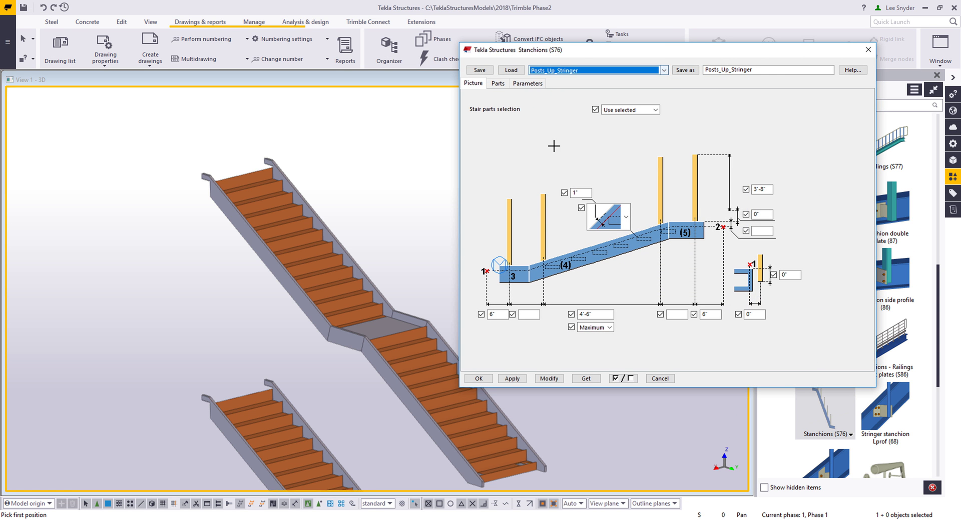
{"action": "left_click", "coordinate": [511, 70]}
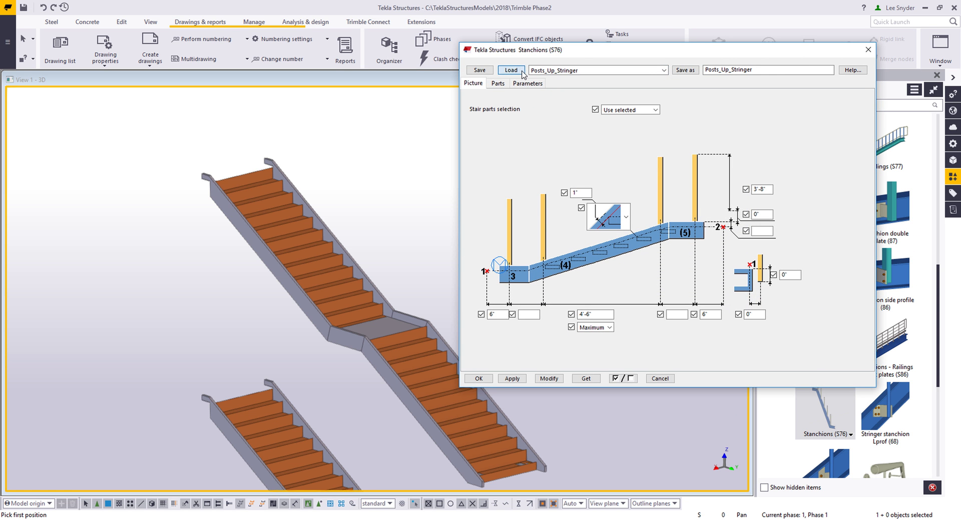
{"action": "left_click", "coordinate": [511, 378]}
Pick the stringer's lower corner and top end as the post line points
{"action": "scroll", "coordinate": [385, 395], "scroll_direction": "up", "scroll_amount": 8}
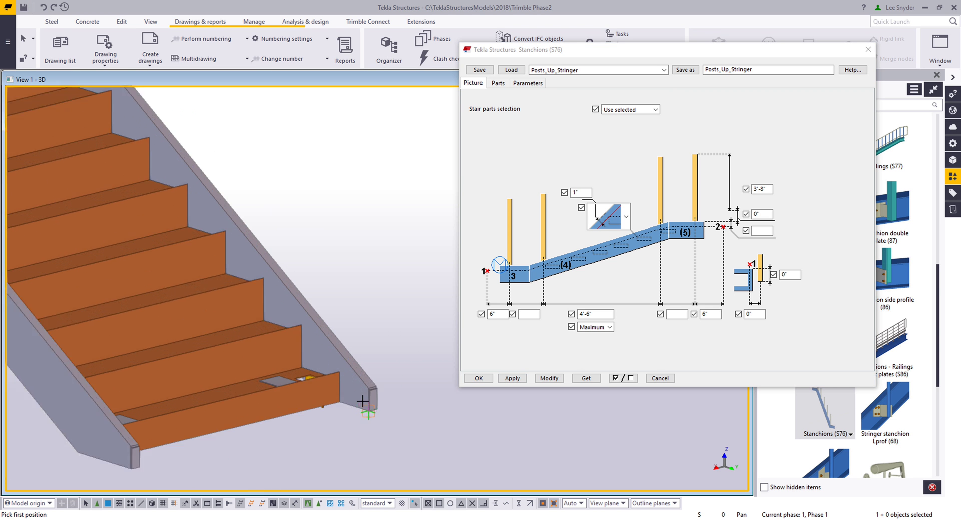
{"action": "scroll", "coordinate": [363, 402], "scroll_direction": "up", "scroll_amount": 3}
{"action": "left_click", "coordinate": [382, 397]}
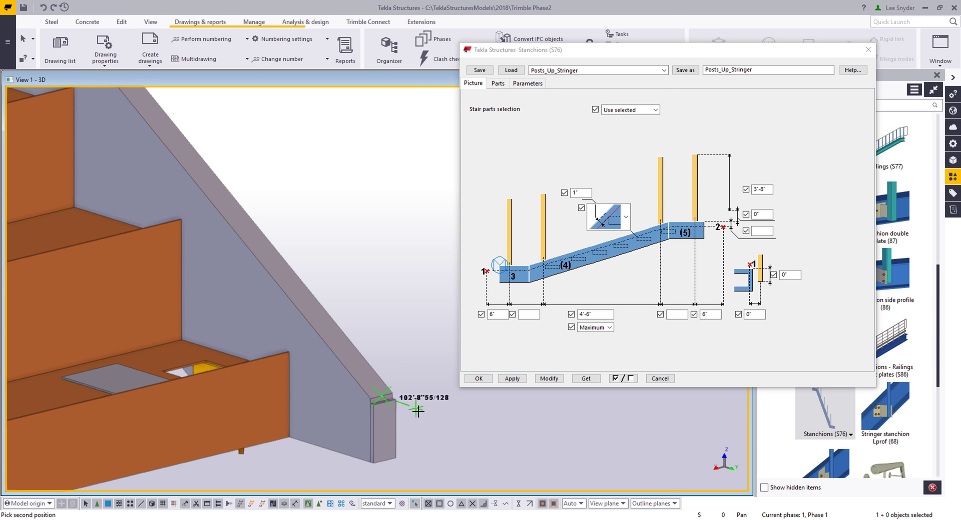
{"action": "scroll", "coordinate": [418, 411], "scroll_direction": "down", "scroll_amount": 6}
{"action": "scroll", "coordinate": [182, 144], "scroll_direction": "up", "scroll_amount": 5}
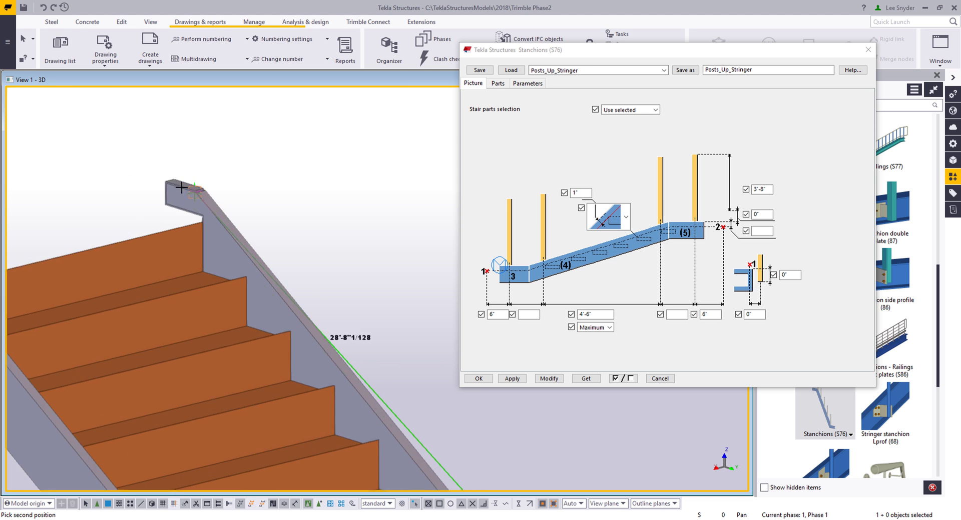
{"action": "scroll", "coordinate": [181, 187], "scroll_direction": "up", "scroll_amount": 3}
{"action": "left_click", "coordinate": [184, 184]}
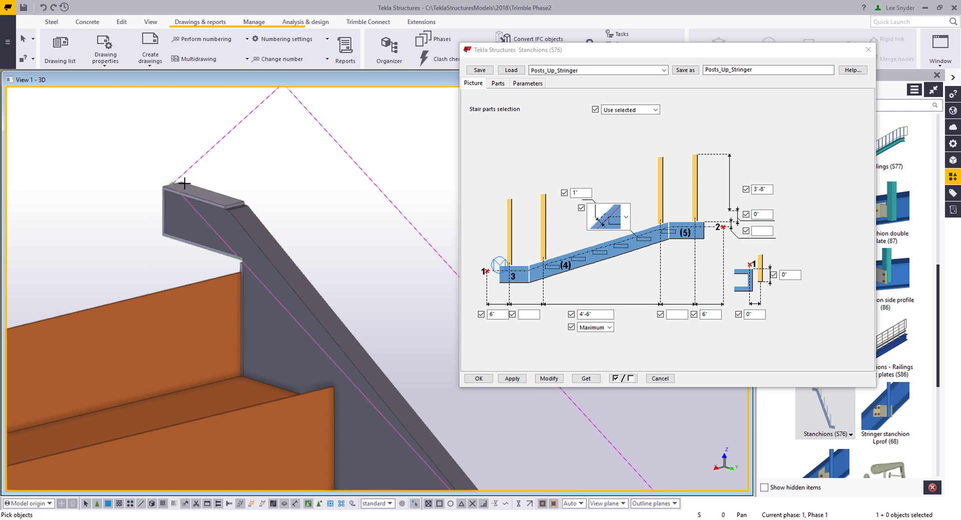
Create the stanchion posts along the stringer and close the settings with OK
{"action": "scroll", "coordinate": [241, 345], "scroll_direction": "down", "scroll_amount": 3}
{"action": "scroll", "coordinate": [320, 368], "scroll_direction": "down", "scroll_amount": 2}
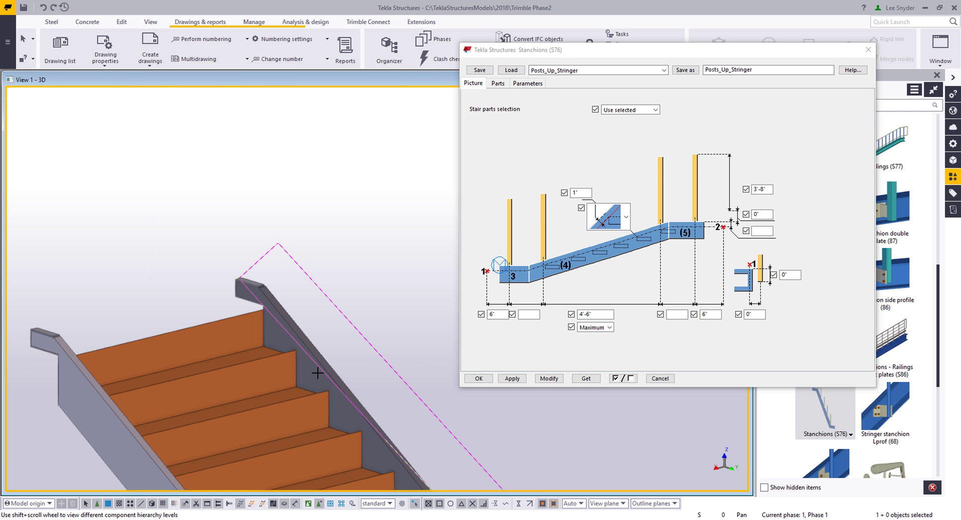
{"action": "scroll", "coordinate": [330, 360], "scroll_direction": "down", "scroll_amount": 2}
{"action": "scroll", "coordinate": [350, 300], "scroll_direction": "up", "scroll_amount": 4}
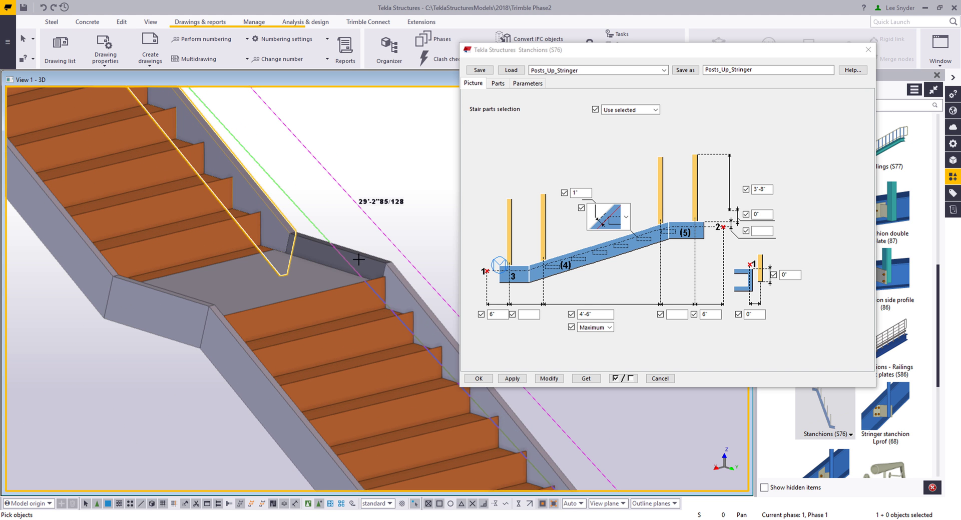
{"action": "left_click", "coordinate": [364, 280]}
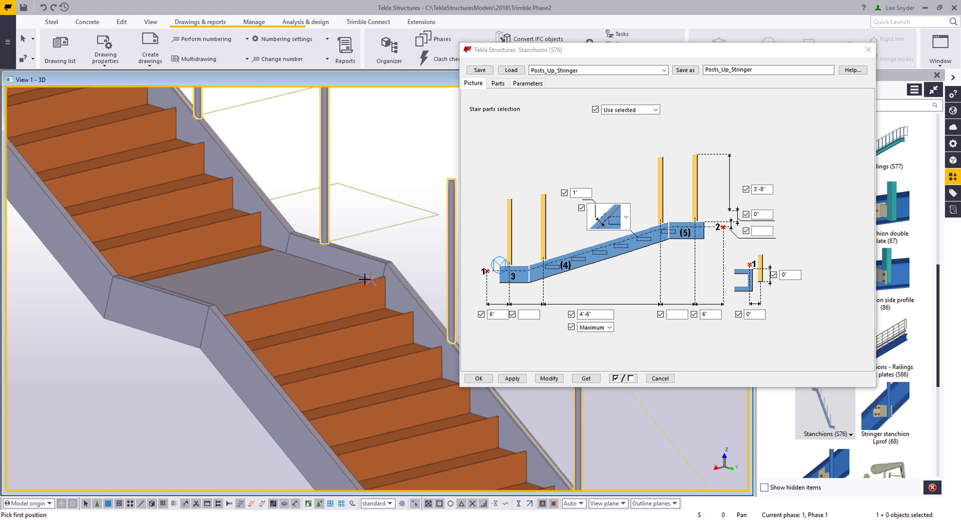
{"action": "scroll", "coordinate": [365, 280], "scroll_direction": "down", "scroll_amount": 2}
{"action": "scroll", "coordinate": [355, 250], "scroll_direction": "down", "scroll_amount": 2}
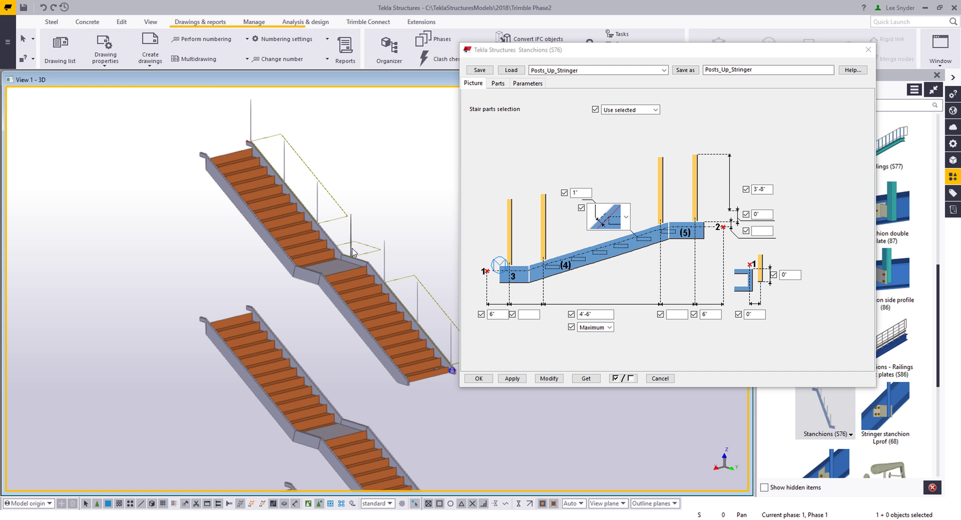
{"action": "scroll", "coordinate": [352, 253], "scroll_direction": "up", "scroll_amount": 1}
{"action": "left_click", "coordinate": [488, 380]}
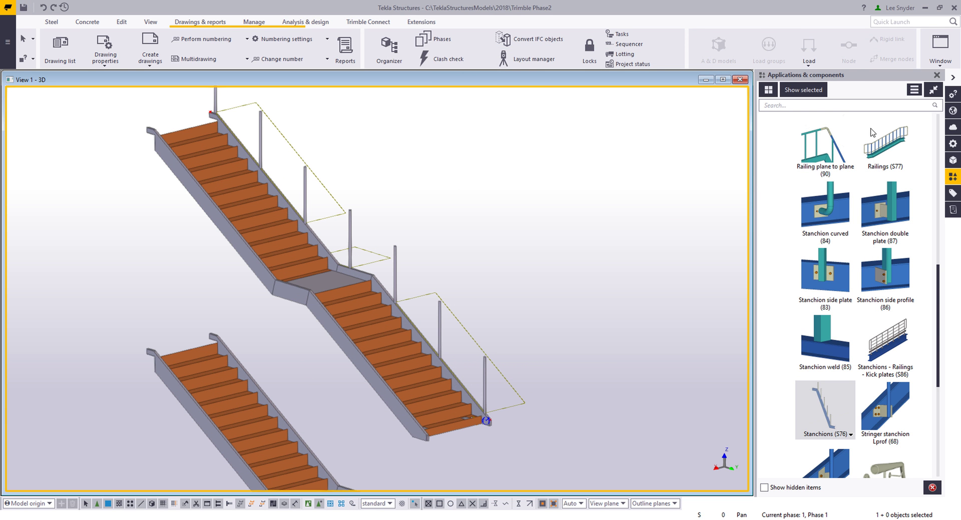
Start Railings (S77) and load the Rails_Up_Stringer_wBottomReturn saved settings
{"action": "double_click", "coordinate": [879, 143]}
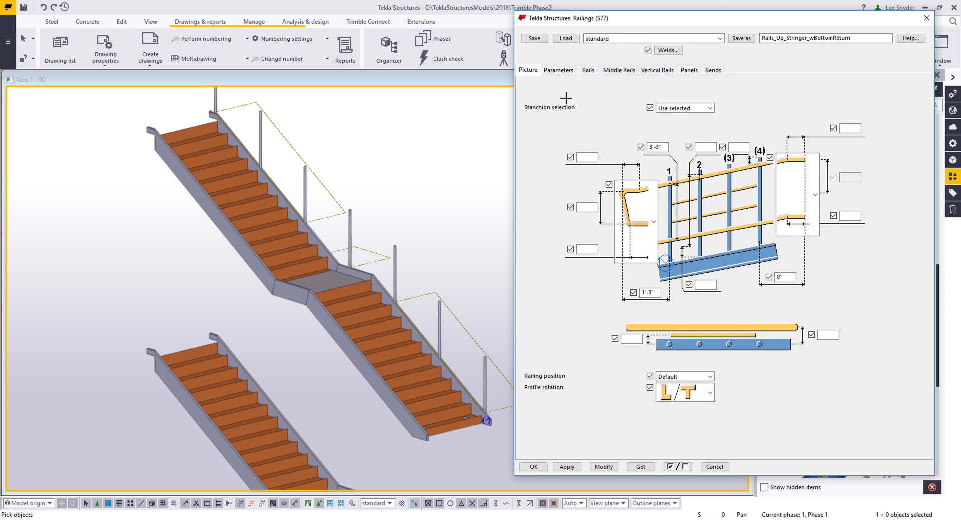
{"action": "left_click", "coordinate": [651, 40]}
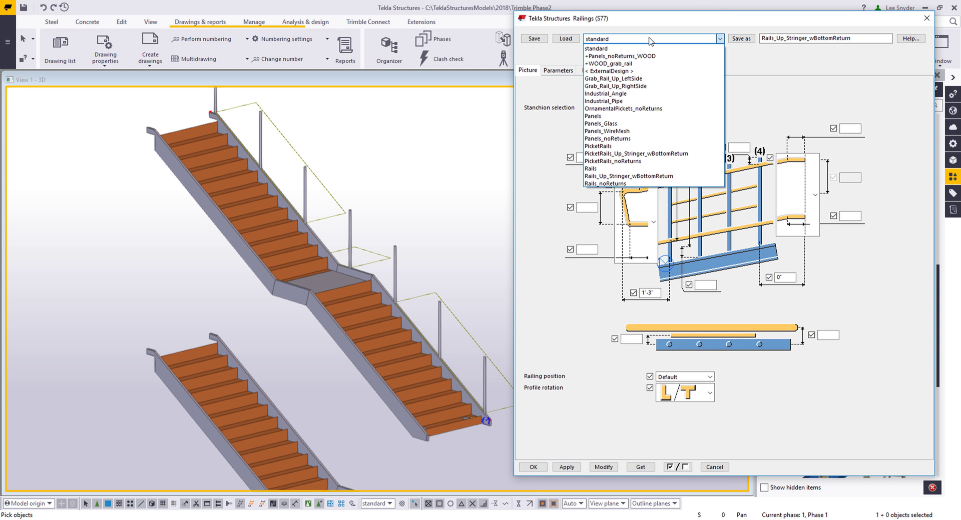
{"action": "left_click", "coordinate": [633, 176]}
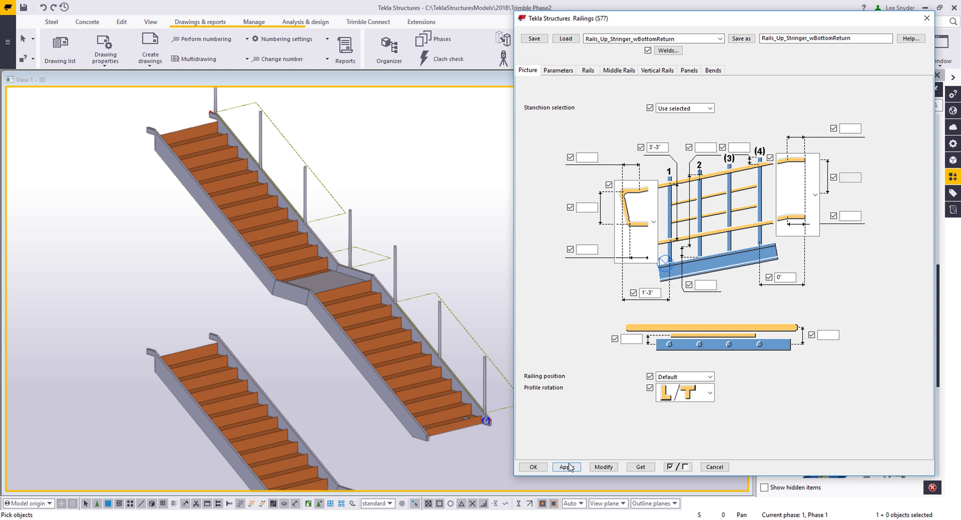
Pick the seven stanchions from bottom to top, generate the railing and interrupt the command
{"action": "left_click", "coordinate": [482, 383]}
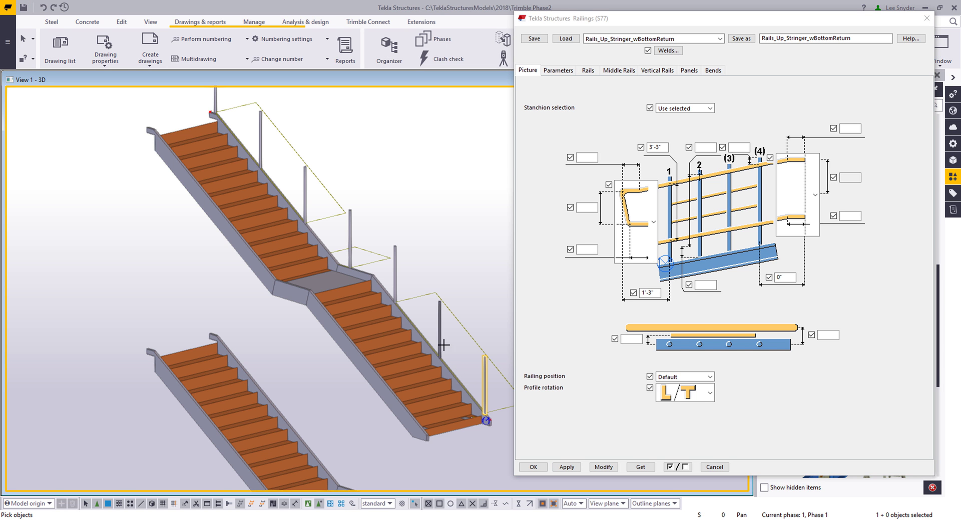
{"action": "left_click", "coordinate": [440, 341]}
{"action": "left_click", "coordinate": [394, 273]}
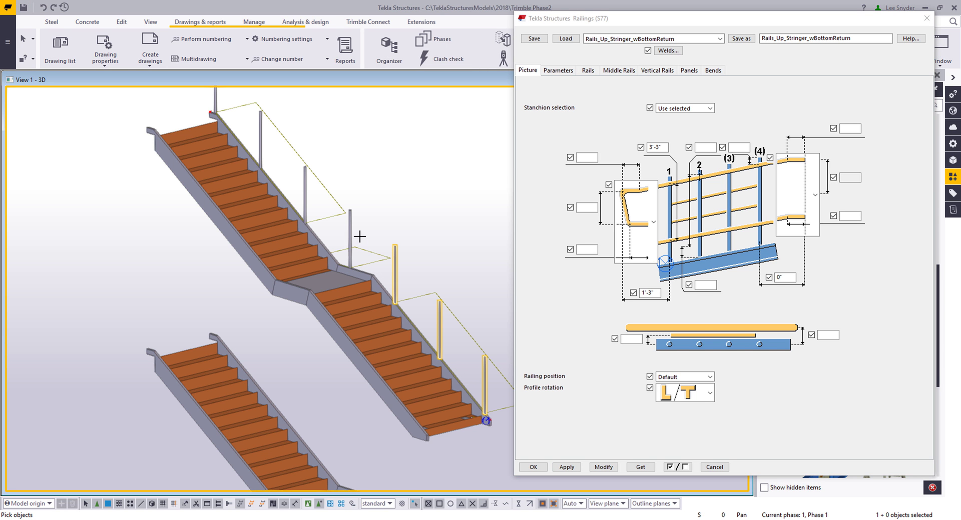
{"action": "left_click", "coordinate": [349, 234]}
{"action": "left_click", "coordinate": [305, 193]}
{"action": "left_click", "coordinate": [261, 134]}
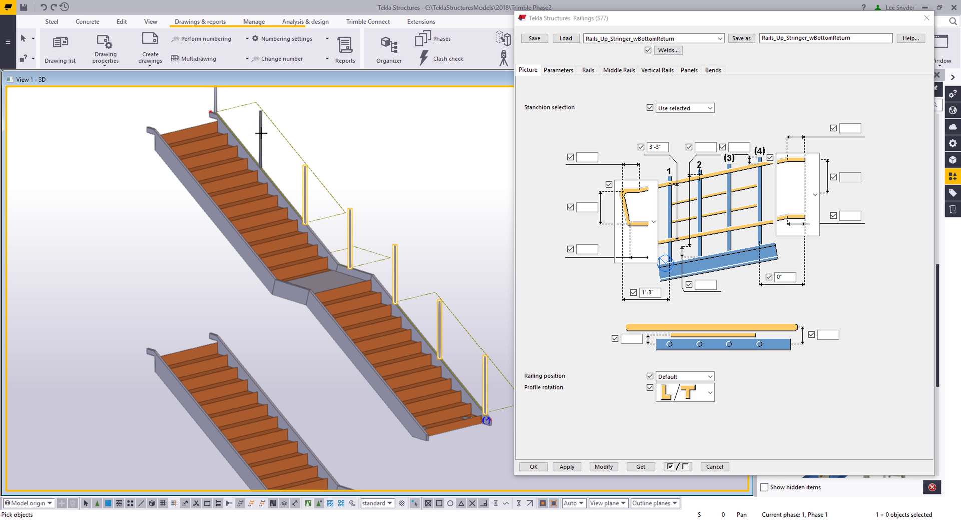
{"action": "left_click", "coordinate": [216, 97]}
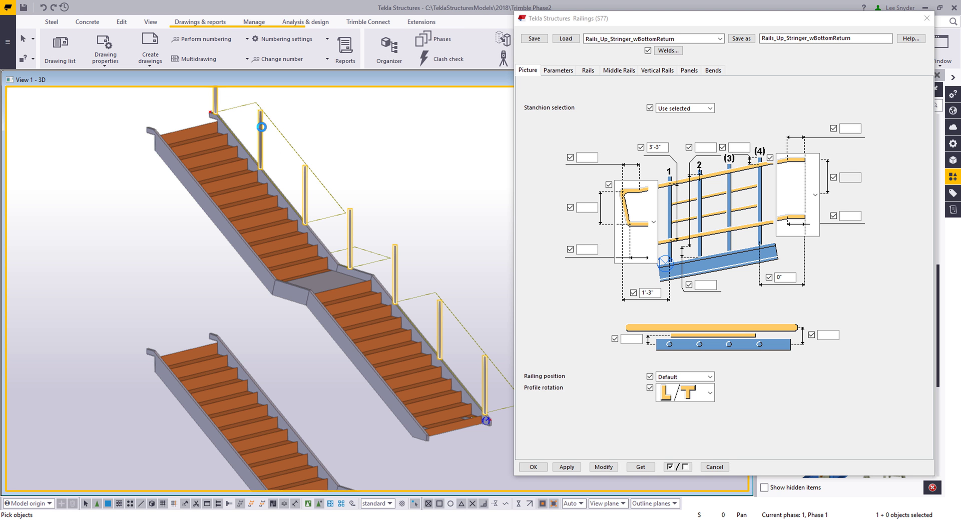
{"action": "middle_click", "coordinate": [307, 168]}
{"action": "right_click", "coordinate": [357, 162]}
{"action": "left_click", "coordinate": [377, 170]}
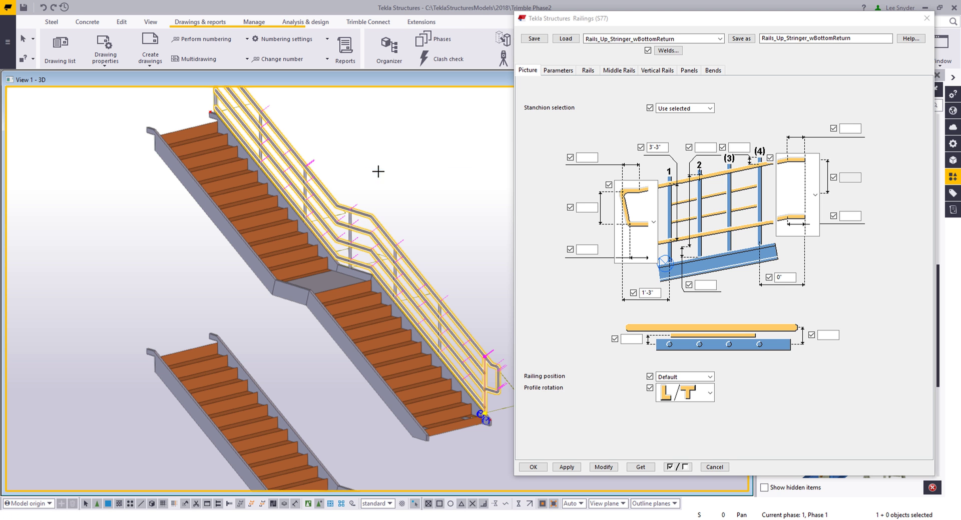
{"action": "middle_click_drag", "start_coordinate": [395, 266], "coordinate": [381, 299]}
{"action": "right_click", "coordinate": [392, 224]}
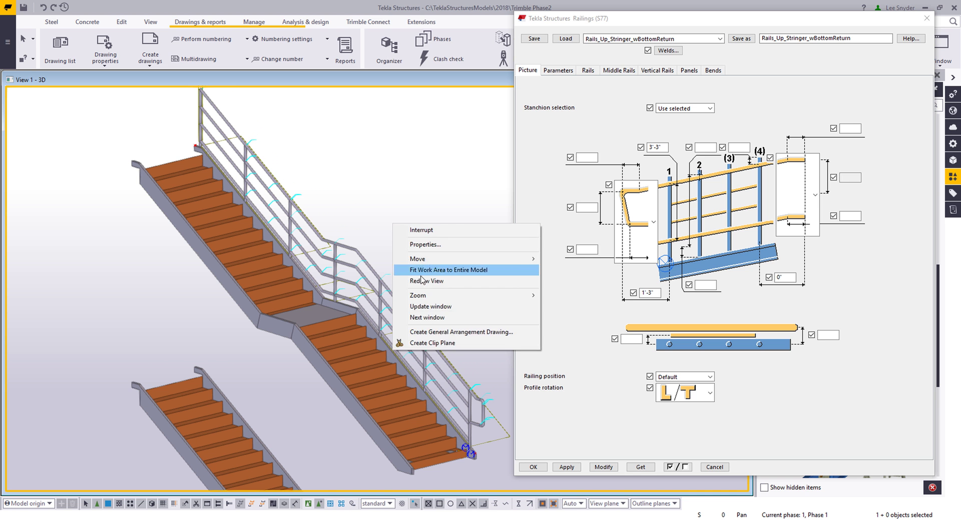
Fit the work area and select the handrail's lower return and upper bend in see-through view
{"action": "left_click", "coordinate": [425, 279]}
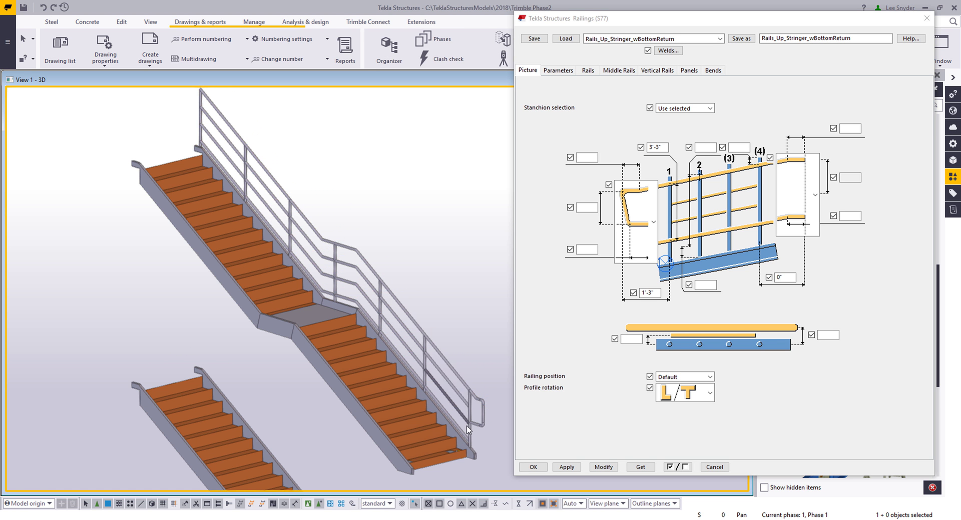
{"action": "scroll", "coordinate": [450, 370], "scroll_direction": "up", "scroll_amount": 5}
{"action": "scroll", "coordinate": [450, 379], "scroll_direction": "up", "scroll_amount": 2}
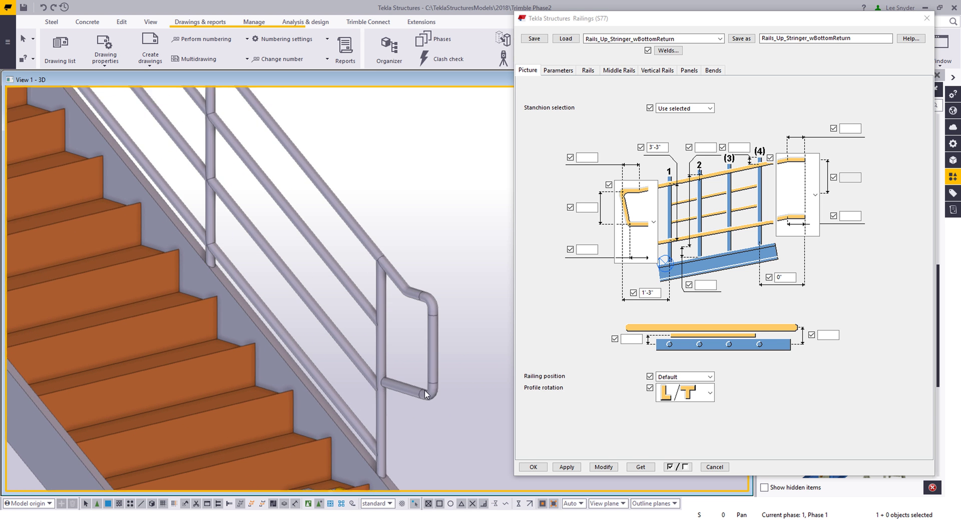
{"action": "scroll", "coordinate": [424, 388], "scroll_direction": "up", "scroll_amount": 3}
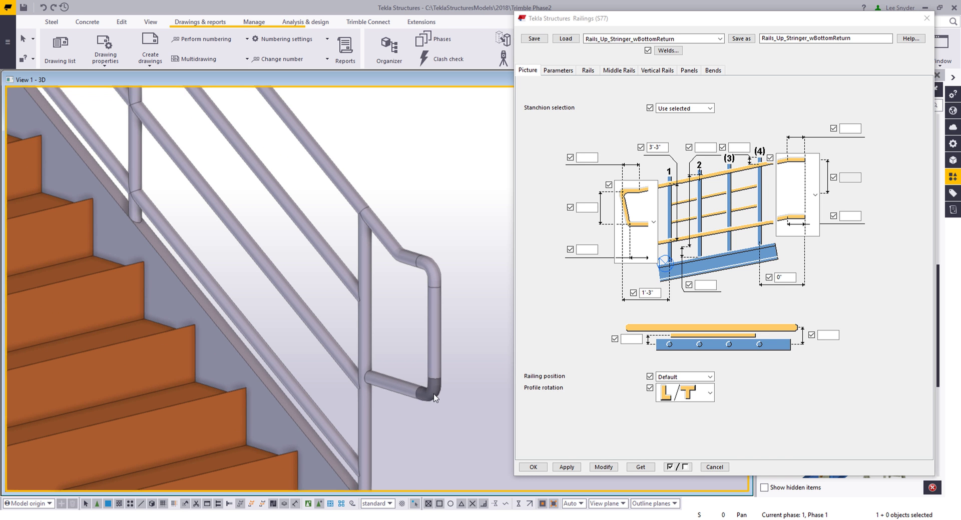
{"action": "left_click", "coordinate": [431, 386]}
{"action": "left_click", "coordinate": [436, 272]}
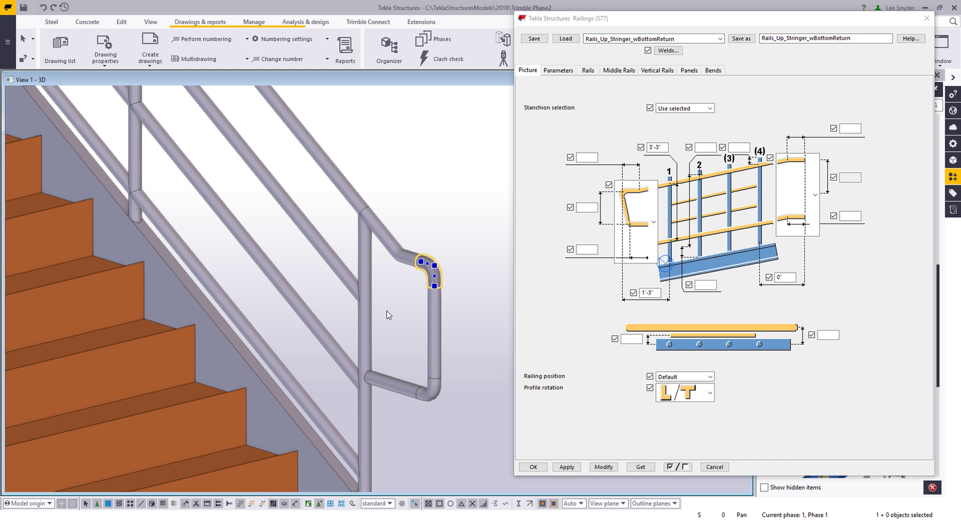
{"action": "key", "text": "ctrl+5"}
{"action": "left_click", "coordinate": [380, 311]}
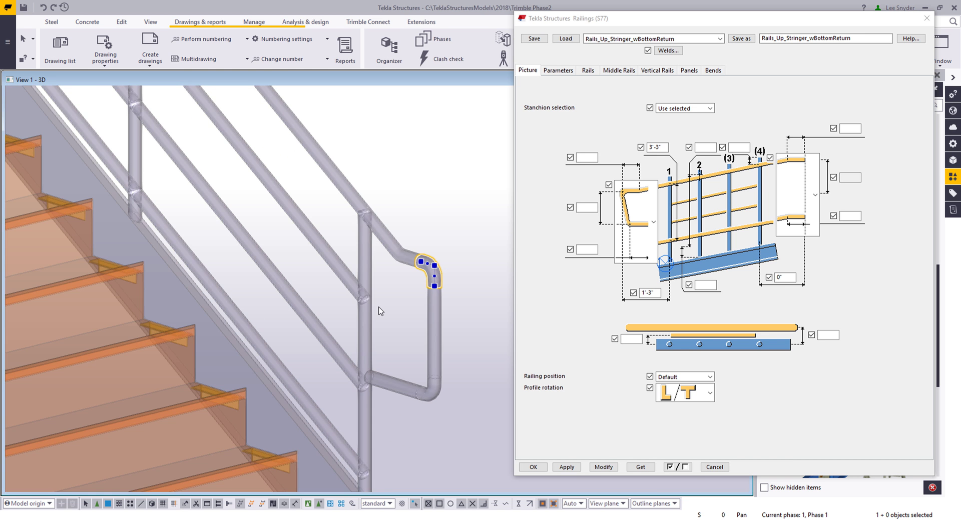
Select the straight handrail segment, return to solid rendering and hide it with Delete
{"action": "left_click", "coordinate": [345, 274]}
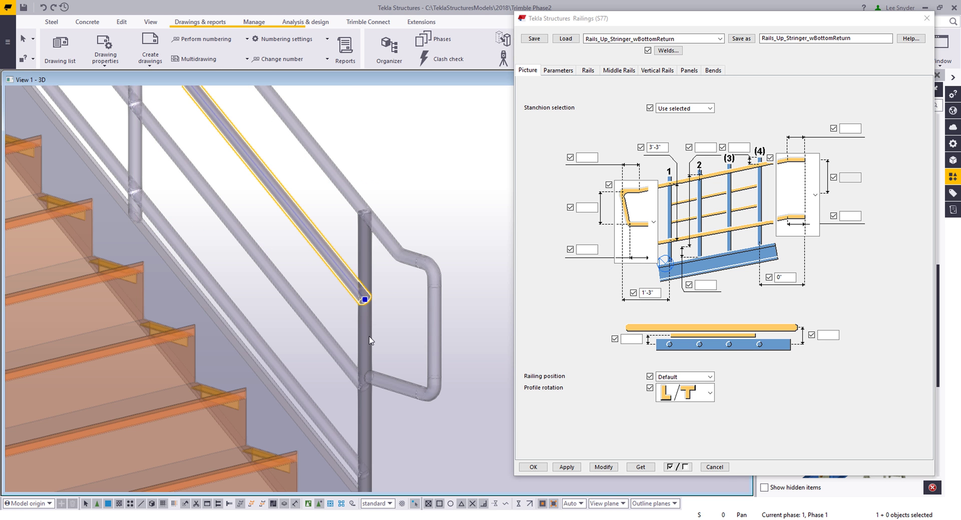
{"action": "middle_click_drag", "start_coordinate": [280, 213], "coordinate": [376, 361]}
{"action": "key", "text": "ctrl+4"}
{"action": "scroll", "coordinate": [320, 306], "scroll_direction": "down", "scroll_amount": 3}
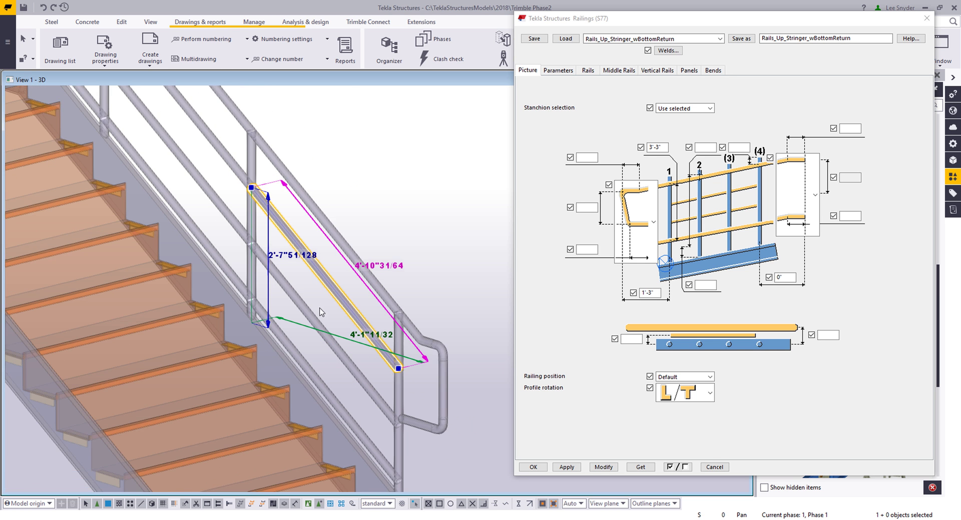
{"action": "key", "text": "Delete"}
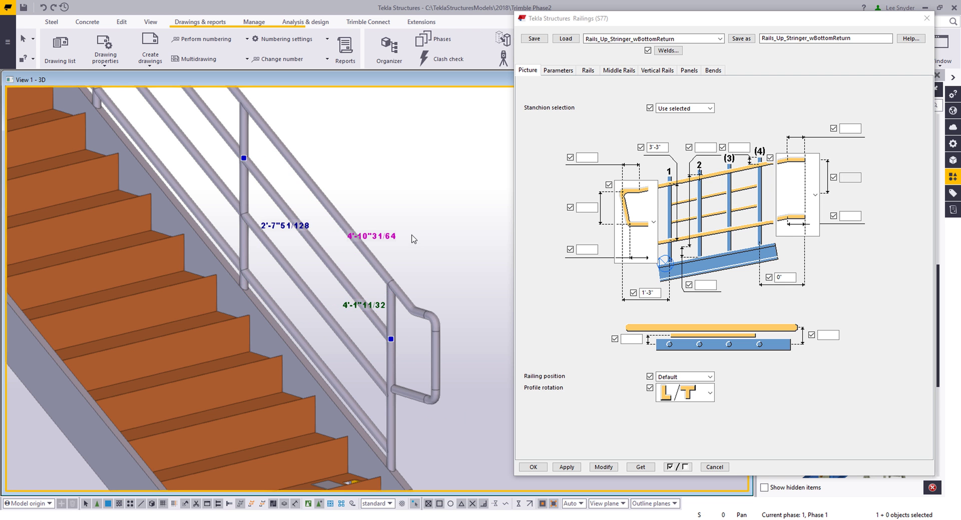
Pan and zoom along the railing, clearing the selection, to review the stair
{"action": "scroll", "coordinate": [442, 419], "scroll_direction": "up", "scroll_amount": 3}
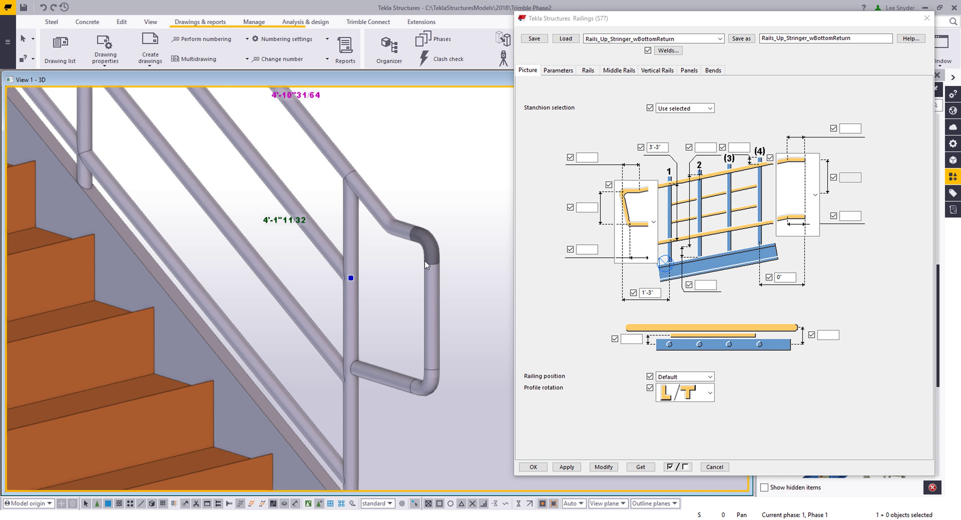
{"action": "scroll", "coordinate": [423, 305], "scroll_direction": "down", "scroll_amount": 2}
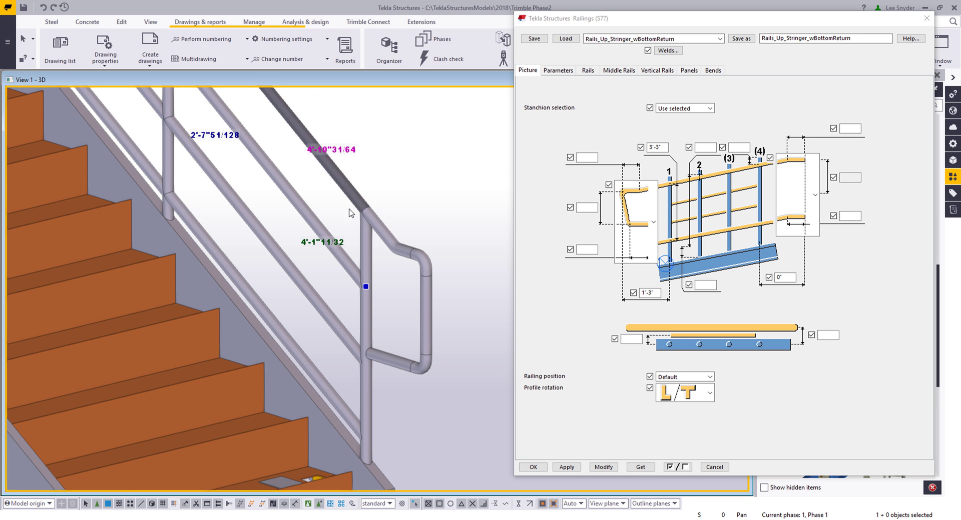
{"action": "scroll", "coordinate": [357, 219], "scroll_direction": "down", "scroll_amount": 2}
{"action": "middle_click_drag", "start_coordinate": [357, 219], "coordinate": [403, 364]}
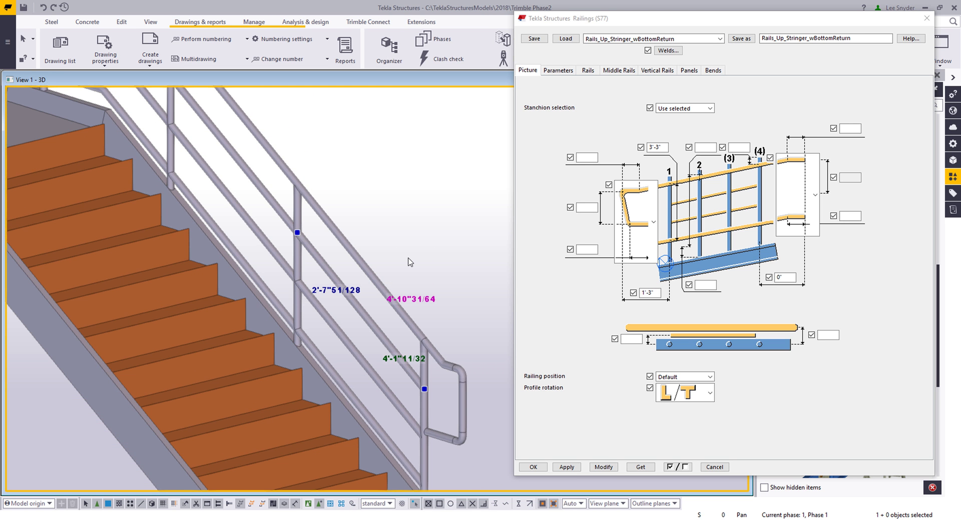
{"action": "left_click", "coordinate": [371, 208]}
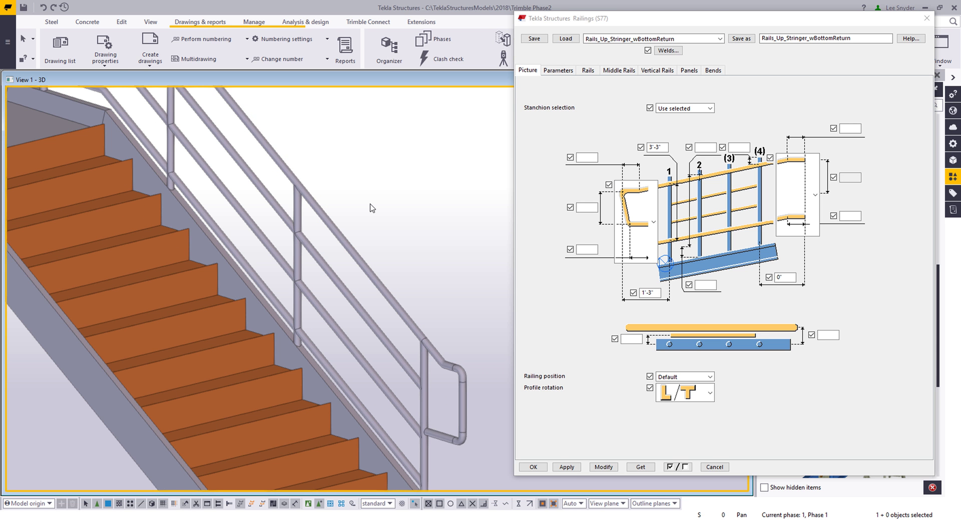
{"action": "scroll", "coordinate": [371, 208], "scroll_direction": "down", "scroll_amount": 2}
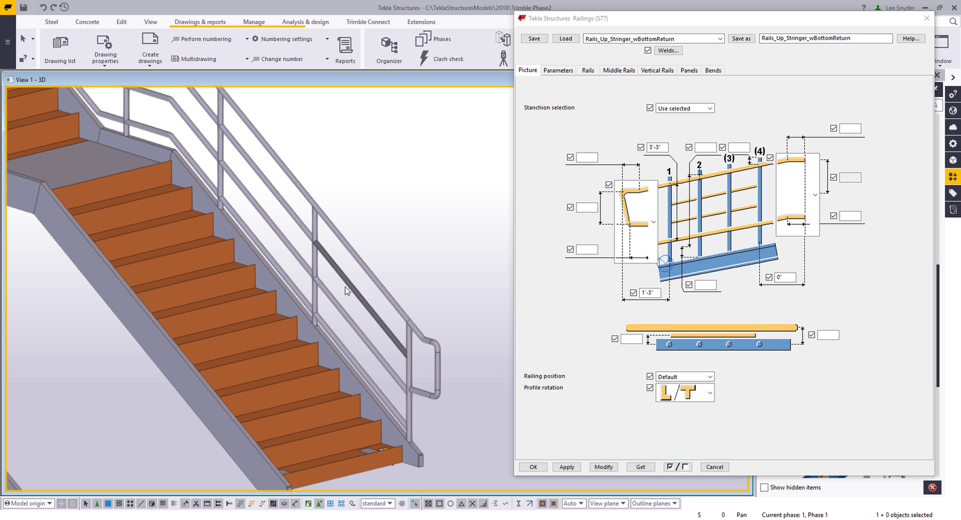
{"action": "scroll", "coordinate": [371, 328], "scroll_direction": "down", "scroll_amount": 1}
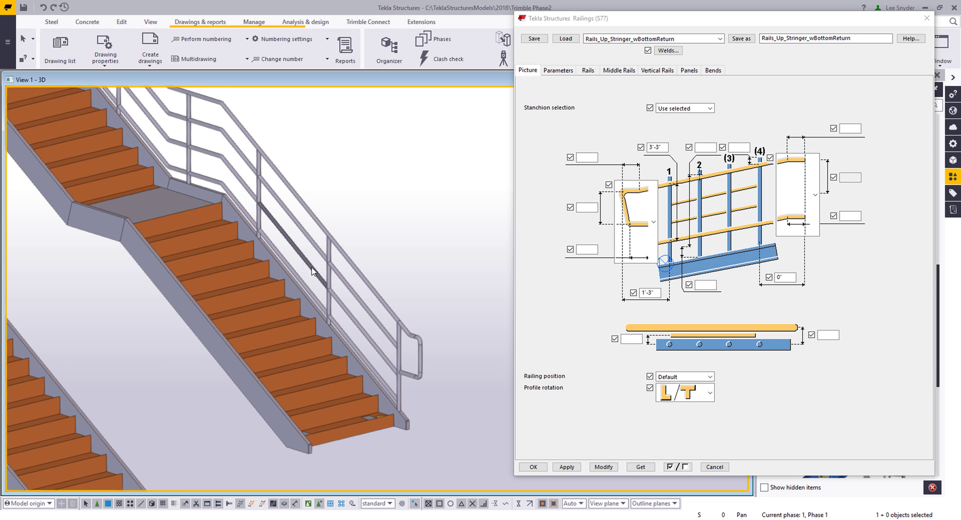
{"action": "middle_click_drag", "start_coordinate": [281, 231], "coordinate": [360, 336]}
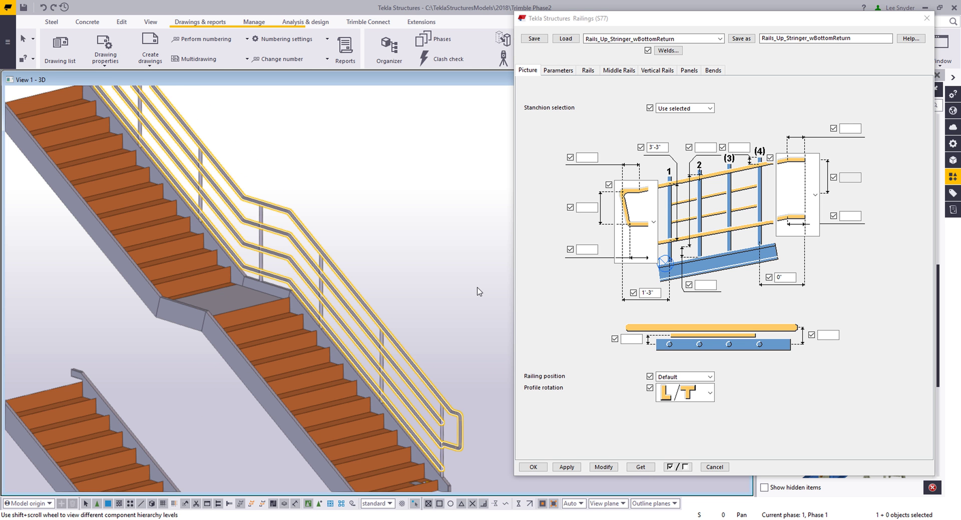
Choose a return shape for the railing's upper end and enter 8 for the upper return
{"action": "scroll", "coordinate": [409, 364], "scroll_direction": "down", "scroll_amount": 2}
{"action": "middle_click_drag", "start_coordinate": [123, 95], "coordinate": [208, 140]}
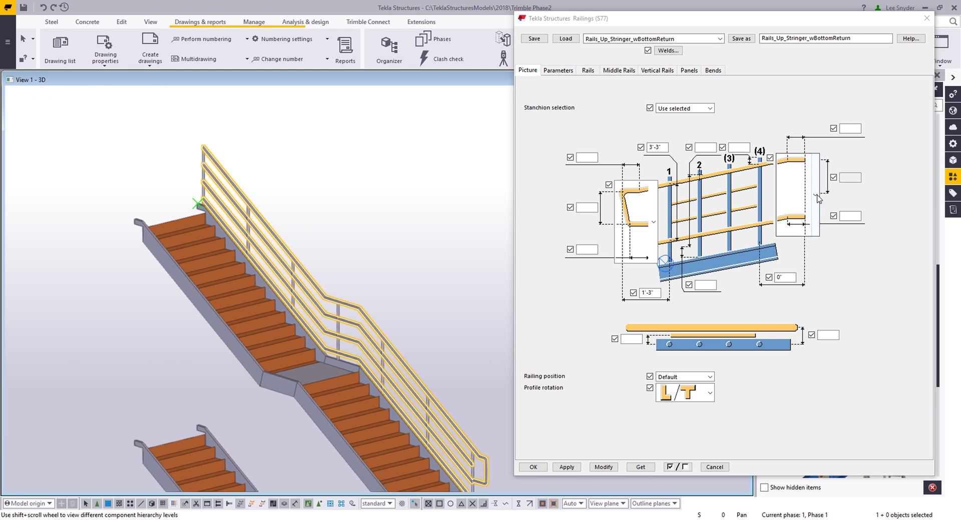
{"action": "left_click", "coordinate": [802, 225]}
{"action": "left_click", "coordinate": [795, 263]}
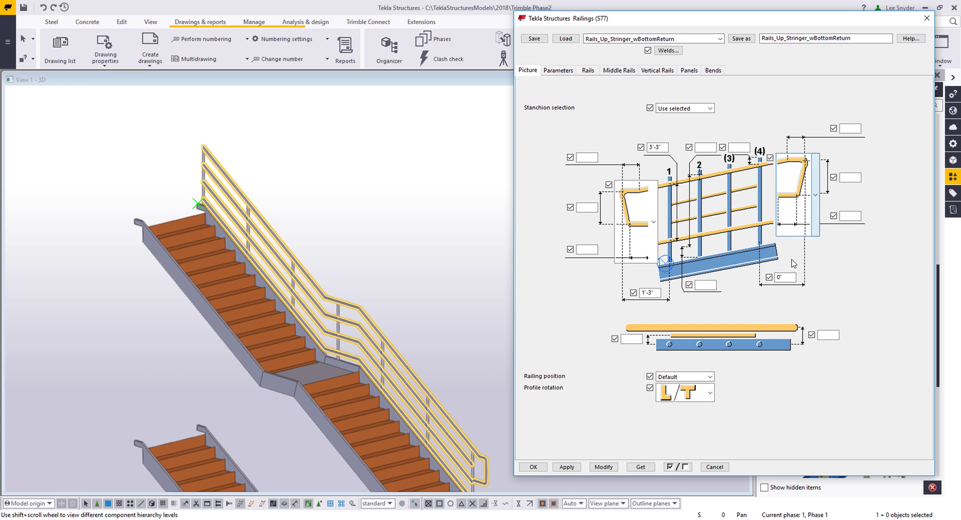
{"action": "double_click", "coordinate": [783, 278]}
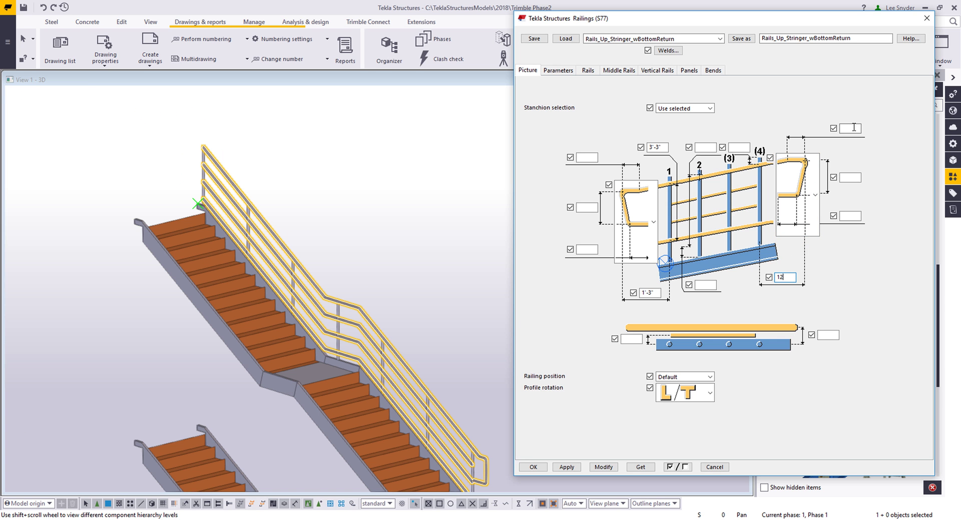
{"action": "left_click", "coordinate": [854, 127]}
{"action": "type", "text": "8"}
{"action": "left_click", "coordinate": [853, 178]}
Apply the end settings with Modify, redraw the view and select the stair railing
{"action": "left_click", "coordinate": [603, 467]}
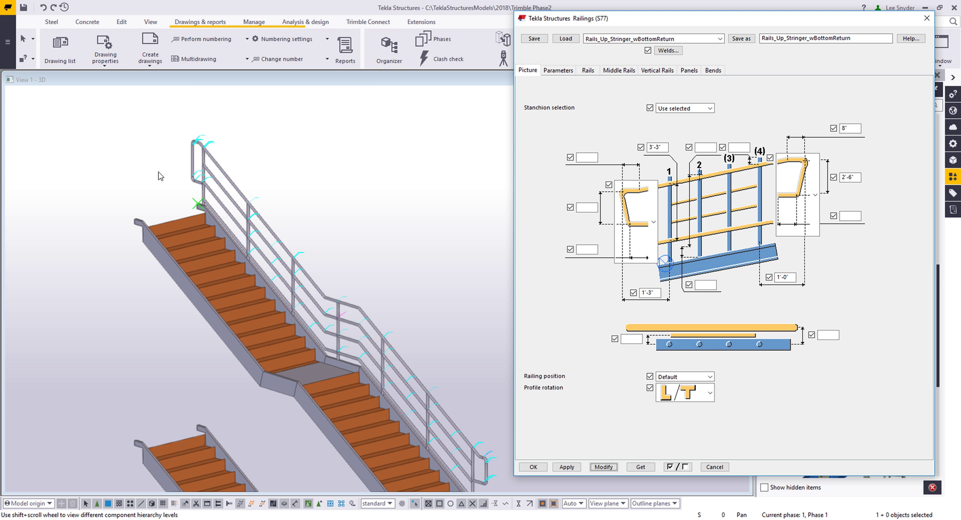
{"action": "scroll", "coordinate": [200, 157], "scroll_direction": "up", "scroll_amount": 6}
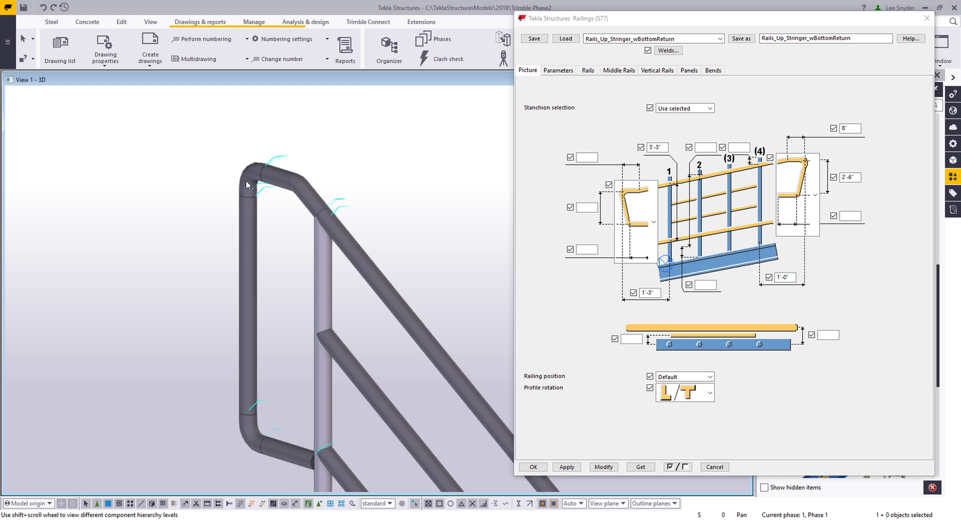
{"action": "scroll", "coordinate": [244, 304], "scroll_direction": "down", "scroll_amount": 6}
{"action": "right_click", "coordinate": [328, 197]}
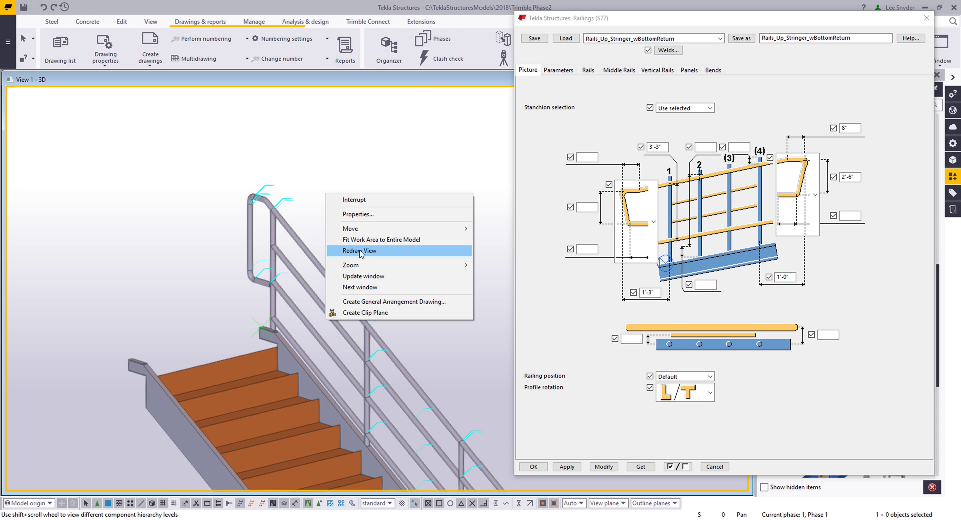
{"action": "left_click", "coordinate": [360, 253]}
{"action": "scroll", "coordinate": [321, 291], "scroll_direction": "down", "scroll_amount": 3}
{"action": "middle_click_drag", "start_coordinate": [327, 323], "coordinate": [328, 242]}
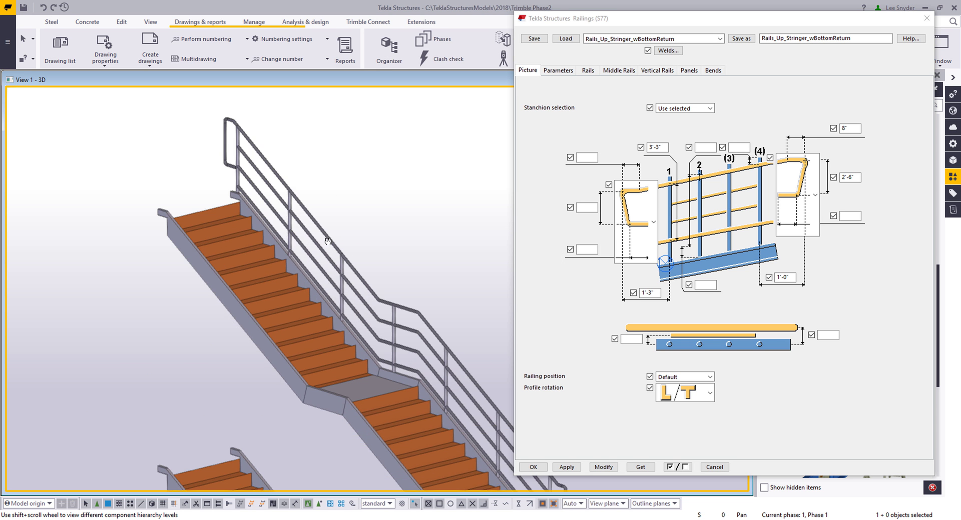
{"action": "left_click", "coordinate": [329, 245]}
On the Parameters page, give the top rail a rounded stanchion fitting and set its cut tolerance
{"action": "left_click", "coordinate": [558, 70]}
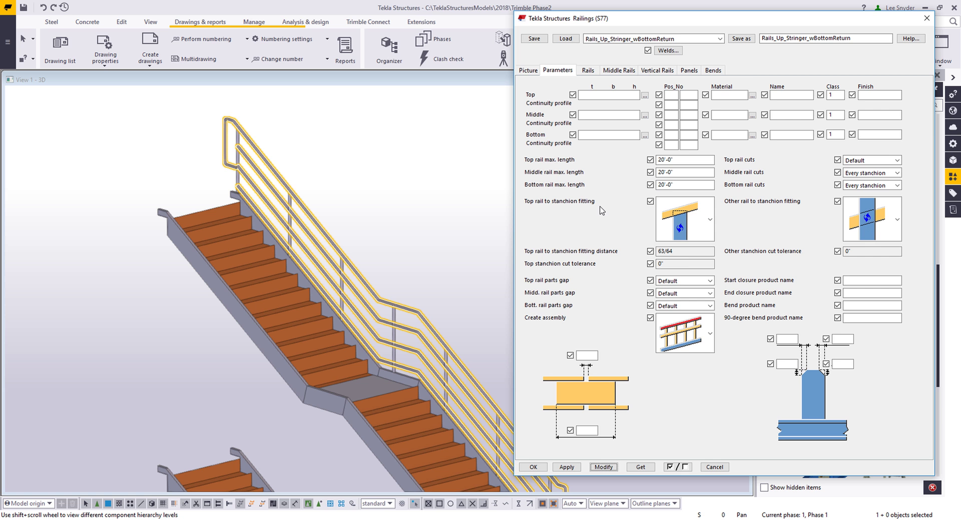
{"action": "left_click", "coordinate": [691, 223]}
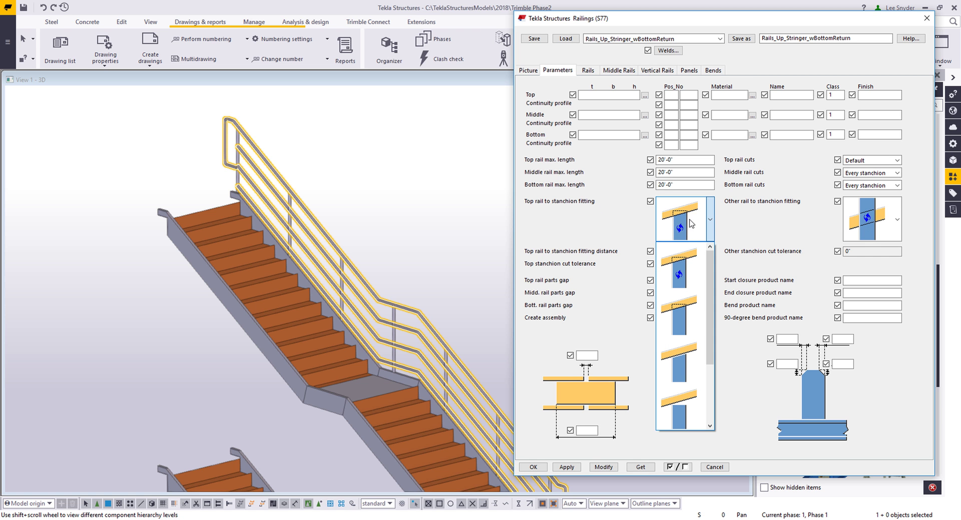
{"action": "scroll", "coordinate": [676, 297], "scroll_direction": "down", "scroll_amount": 2}
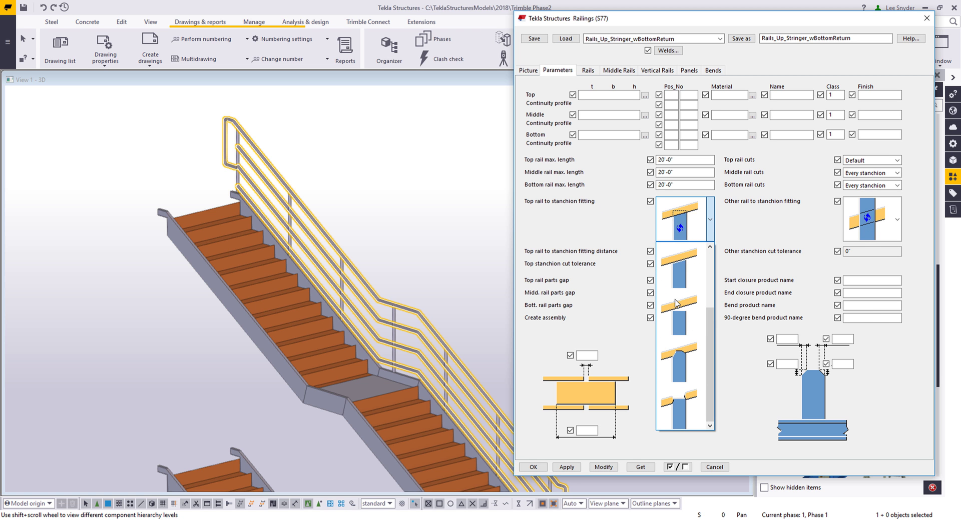
{"action": "left_click", "coordinate": [684, 368]}
{"action": "double_click", "coordinate": [678, 264]}
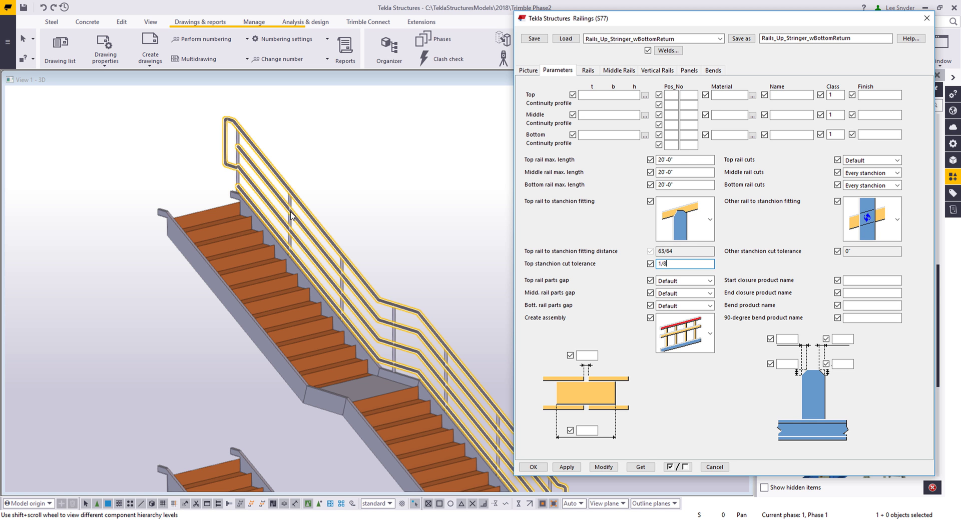
Choose the last fitting shape for the other rails and apply the changes with Modify
{"action": "left_click", "coordinate": [898, 225]}
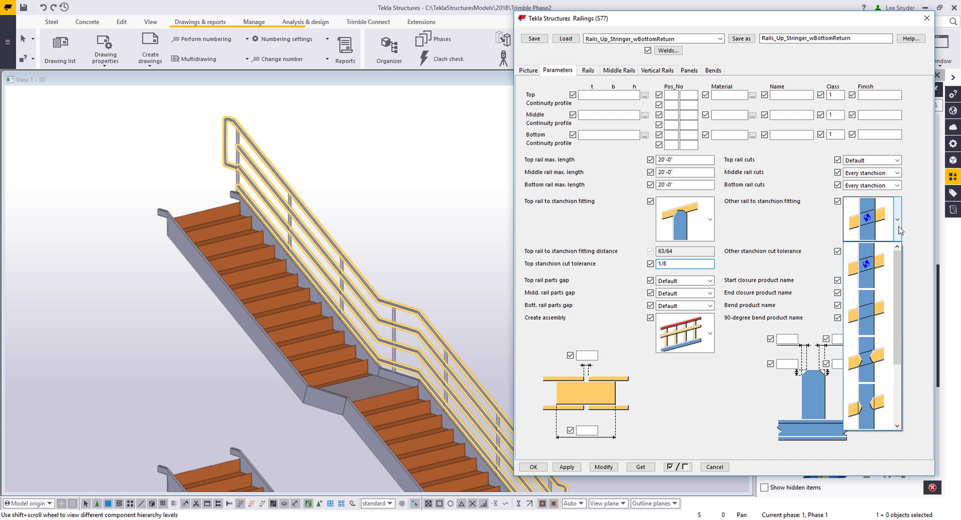
{"action": "left_click", "coordinate": [871, 408]}
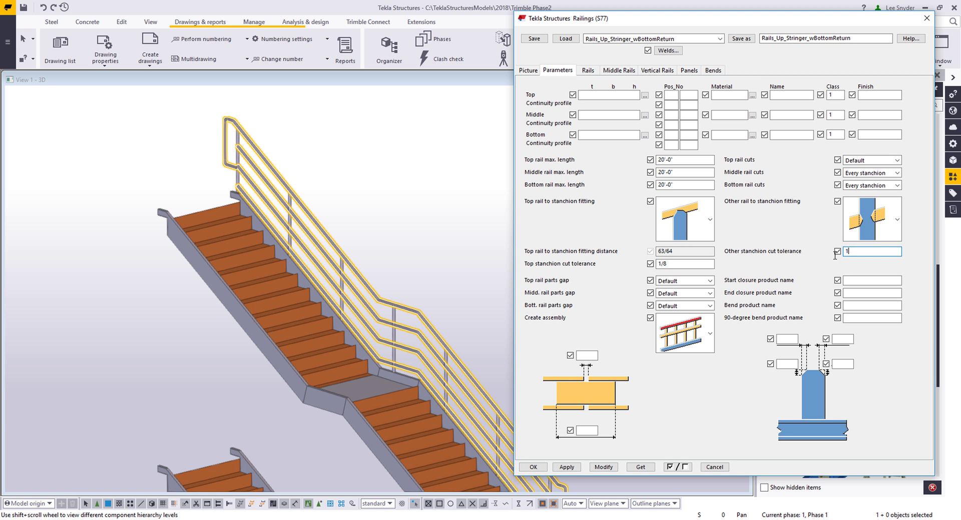
{"action": "left_click", "coordinate": [603, 467]}
{"action": "right_click", "coordinate": [435, 206]}
Redraw the view, zoom in on the notched rail fittings, and switch to whole-component selection
{"action": "left_click", "coordinate": [451, 272]}
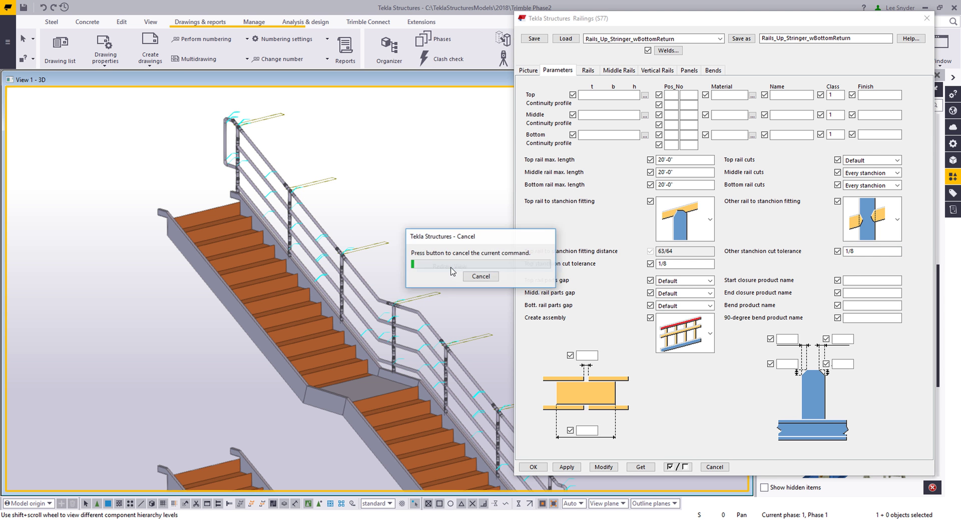
{"action": "scroll", "coordinate": [329, 293], "scroll_direction": "up", "scroll_amount": 6}
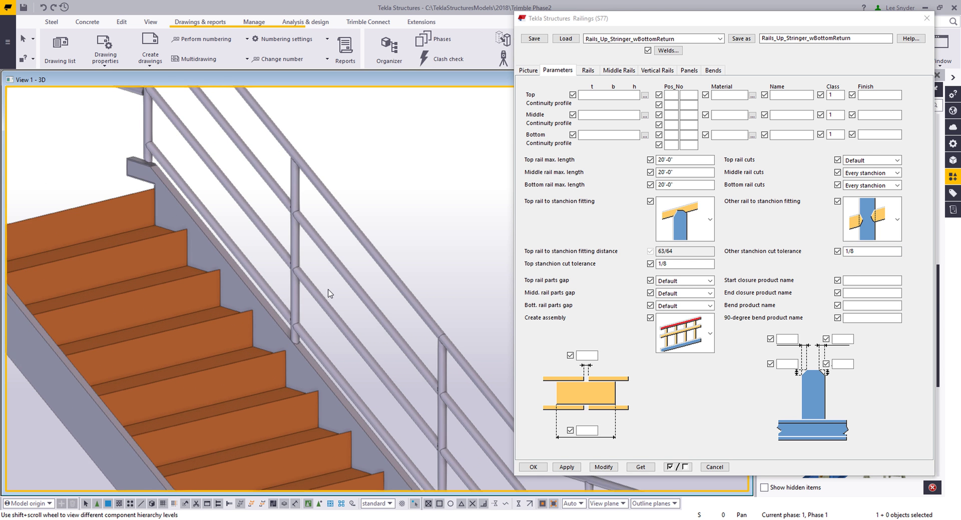
{"action": "scroll", "coordinate": [328, 294], "scroll_direction": "up", "scroll_amount": 8}
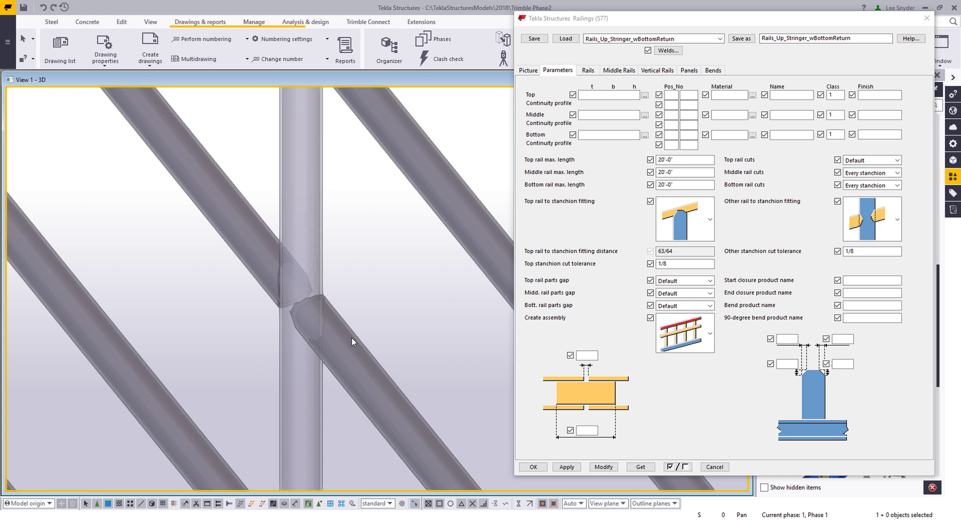
{"action": "scroll", "coordinate": [340, 334], "scroll_direction": "down", "scroll_amount": 1}
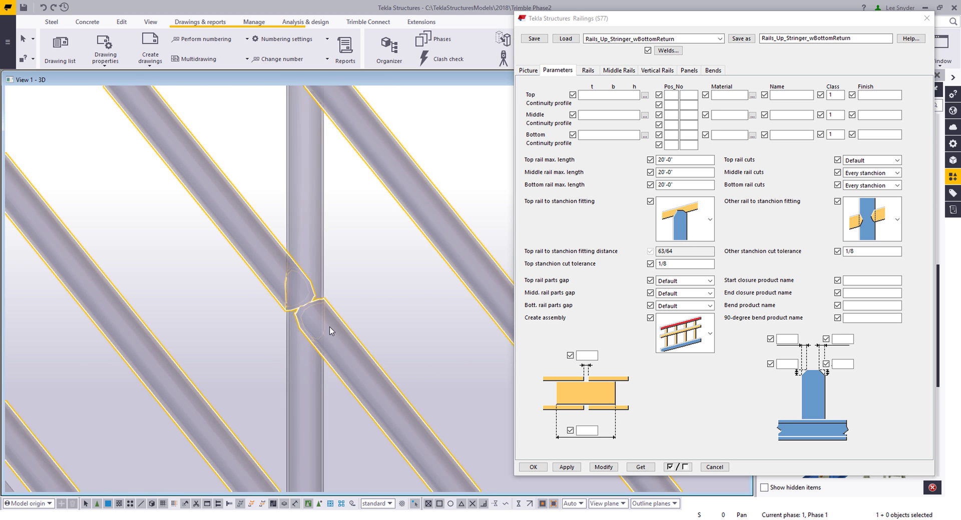
{"action": "scroll", "coordinate": [329, 331], "scroll_direction": "down", "scroll_amount": 3}
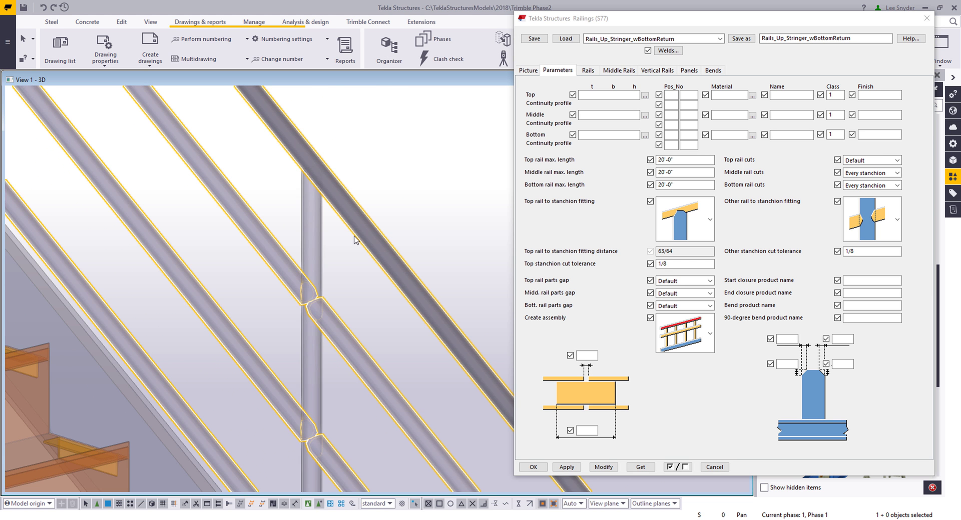
{"action": "scroll", "coordinate": [306, 196], "scroll_direction": "up", "scroll_amount": 5}
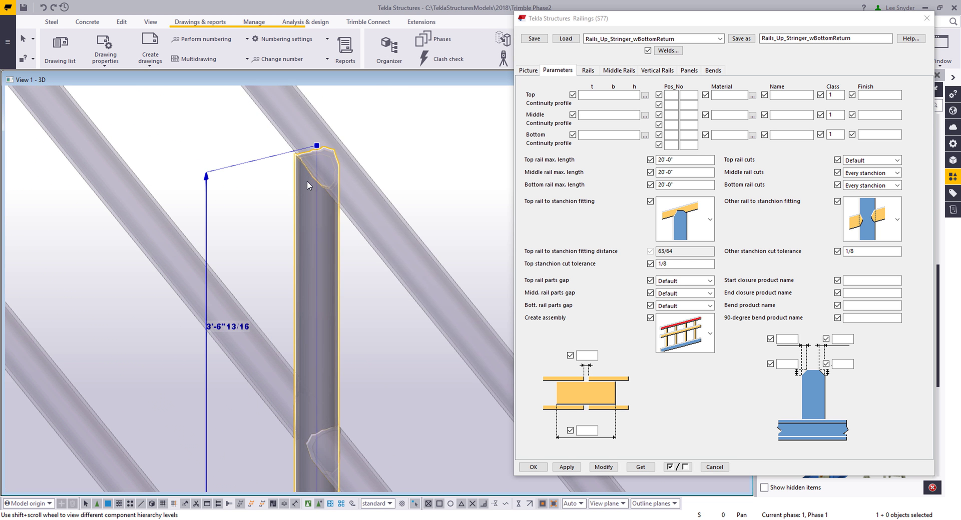
{"action": "scroll", "coordinate": [308, 184], "scroll_direction": "down", "scroll_amount": 5}
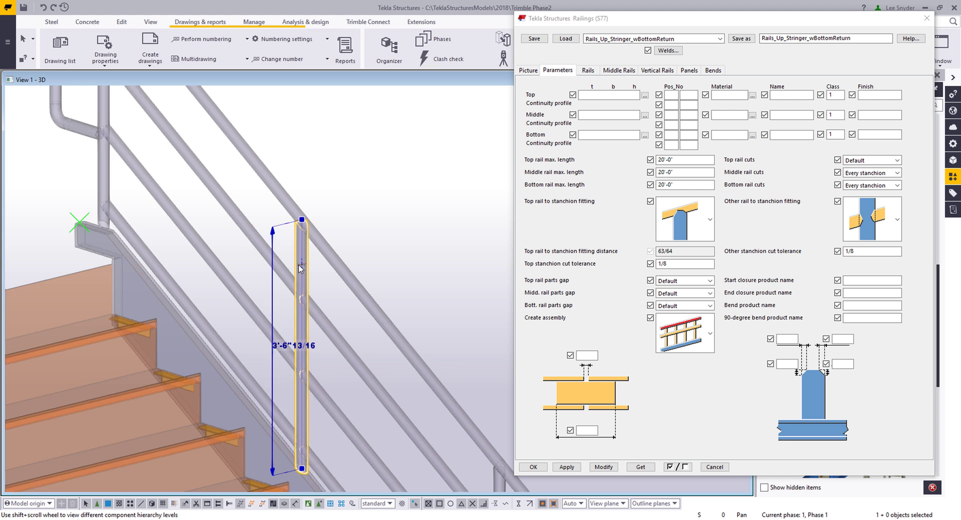
{"action": "scroll", "coordinate": [300, 270], "scroll_direction": "down", "scroll_amount": 4}
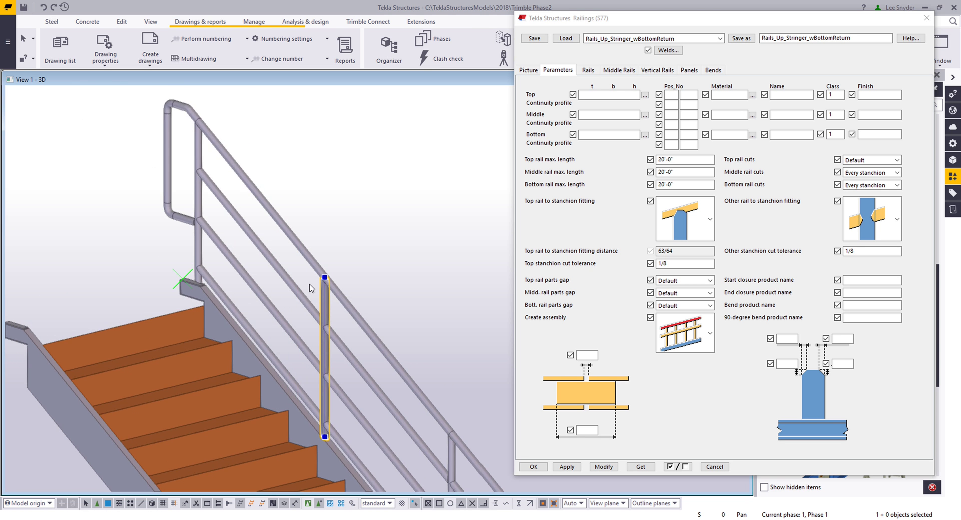
{"action": "scroll", "coordinate": [312, 289], "scroll_direction": "down", "scroll_amount": 3}
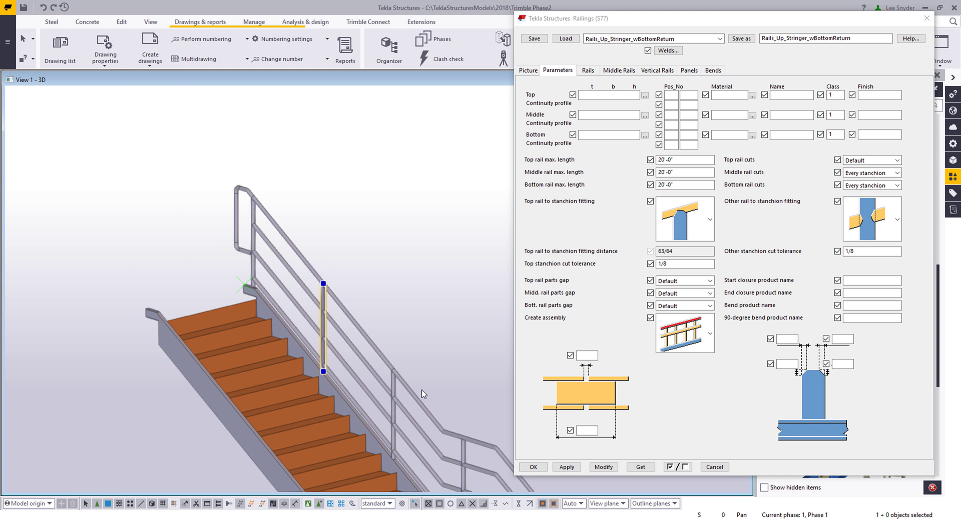
{"action": "scroll", "coordinate": [421, 394], "scroll_direction": "up", "scroll_amount": 5}
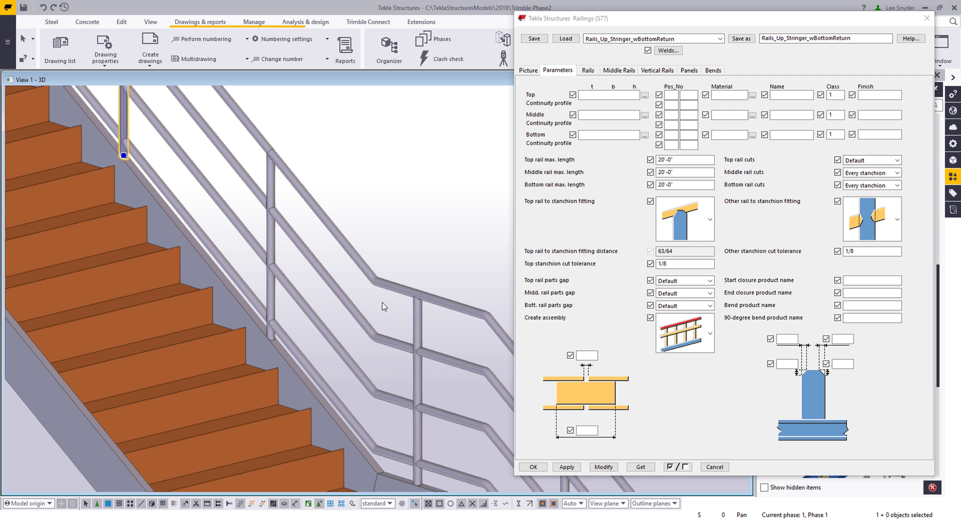
{"action": "scroll", "coordinate": [379, 384], "scroll_direction": "down", "scroll_amount": 1}
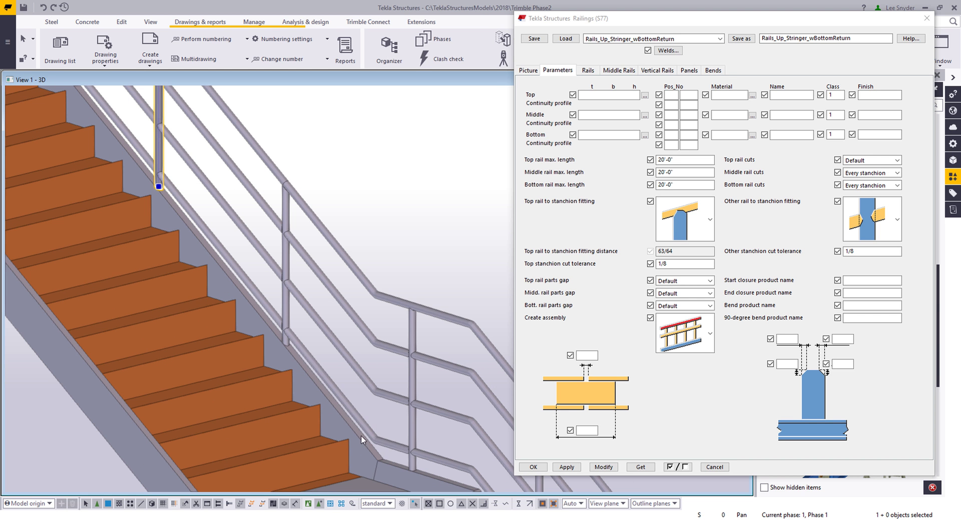
{"action": "left_click", "coordinate": [308, 504]}
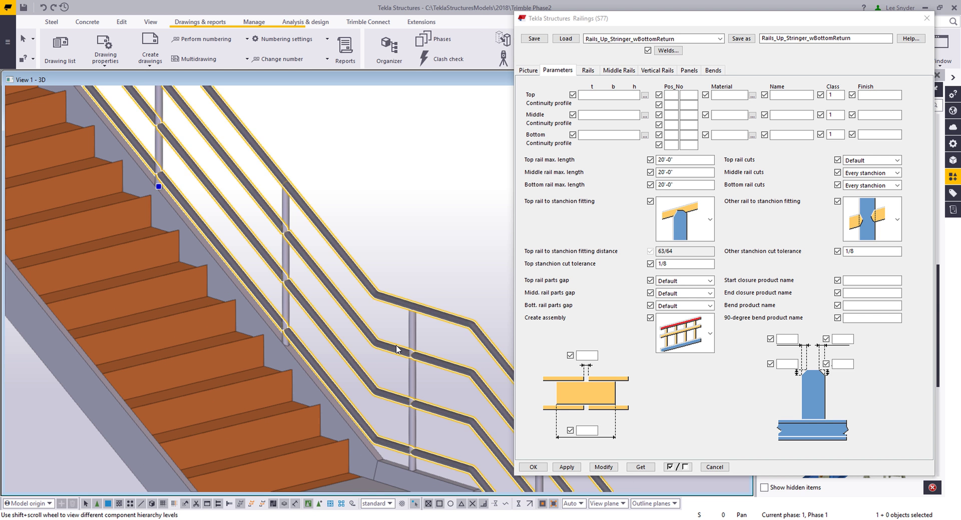
Set rail start ends: top vertical return, bottom square-corner return, plain angled end at stringer
{"action": "left_click", "coordinate": [588, 71]}
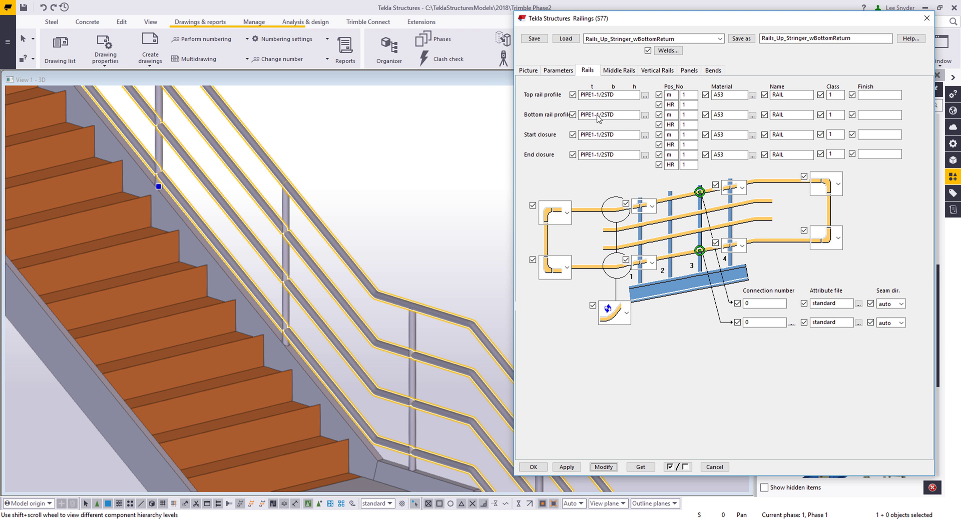
{"action": "left_click", "coordinate": [567, 217]}
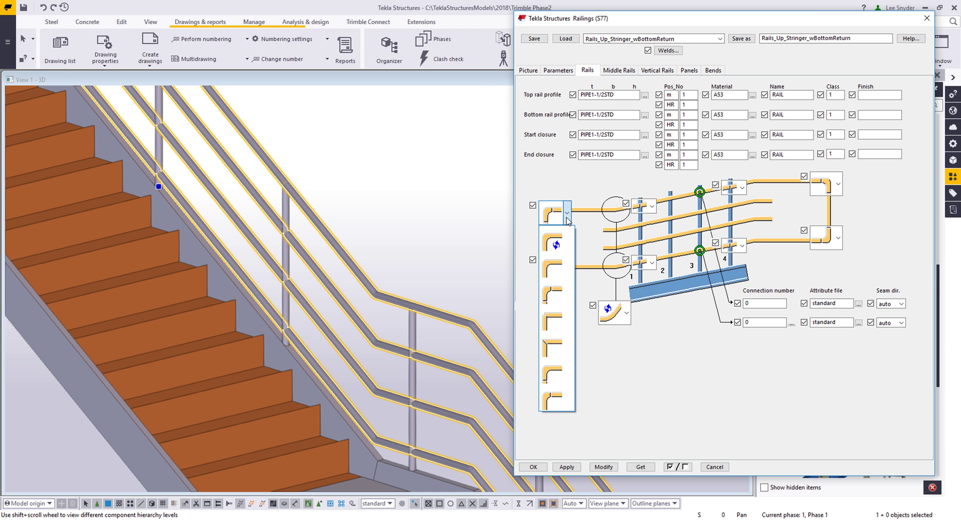
{"action": "left_click", "coordinate": [554, 346]}
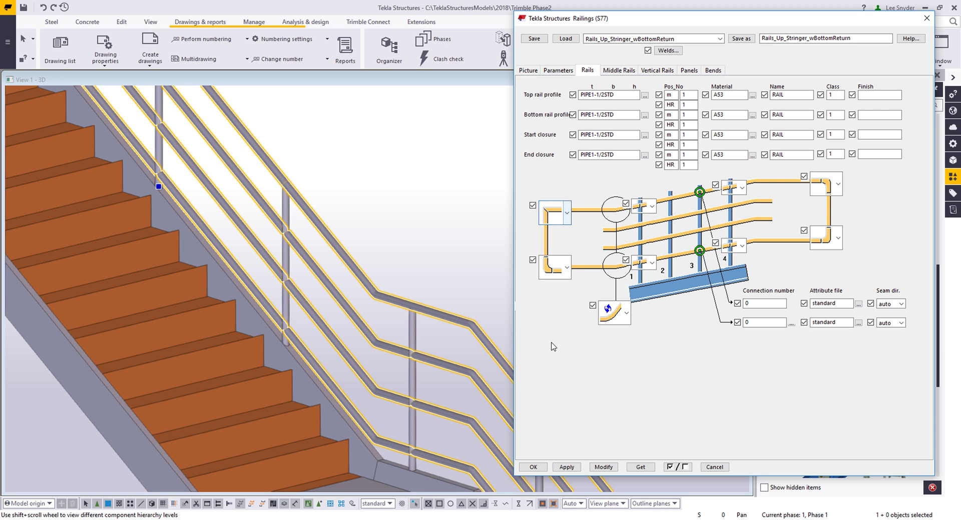
{"action": "left_click", "coordinate": [568, 266]}
{"action": "left_click", "coordinate": [557, 397]}
{"action": "left_click", "coordinate": [623, 323]}
{"action": "left_click", "coordinate": [613, 424]}
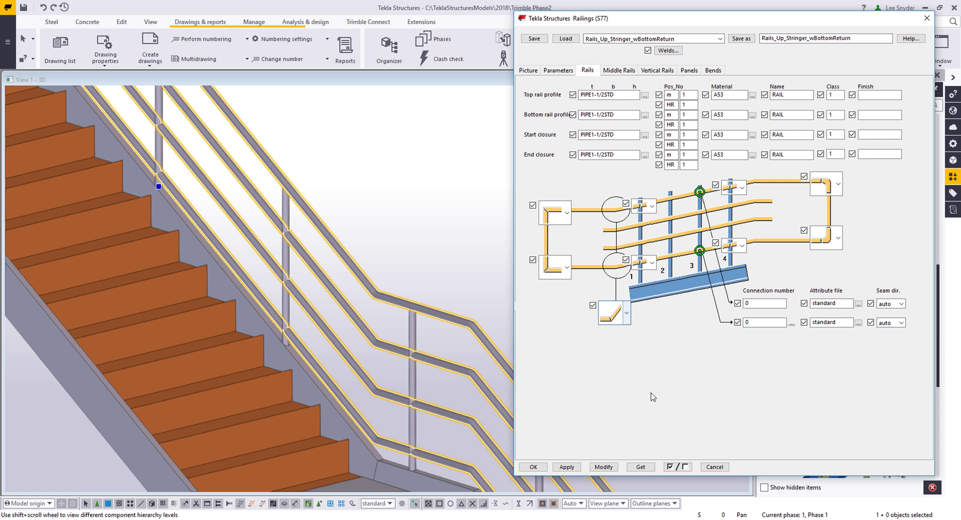
Give the top and bottom rails' far ends square corners and apply with Modify
{"action": "left_click", "coordinate": [821, 194]}
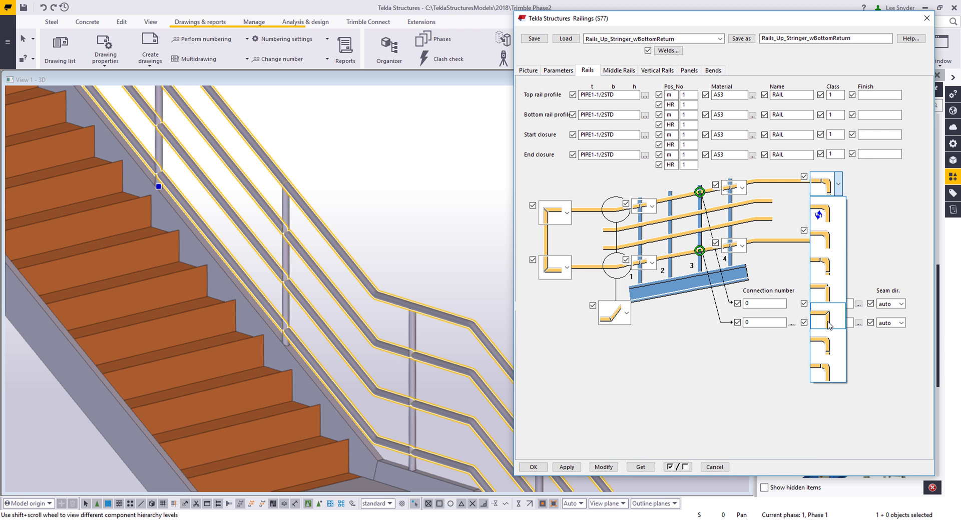
{"action": "left_click", "coordinate": [829, 324]}
{"action": "left_click", "coordinate": [837, 239]}
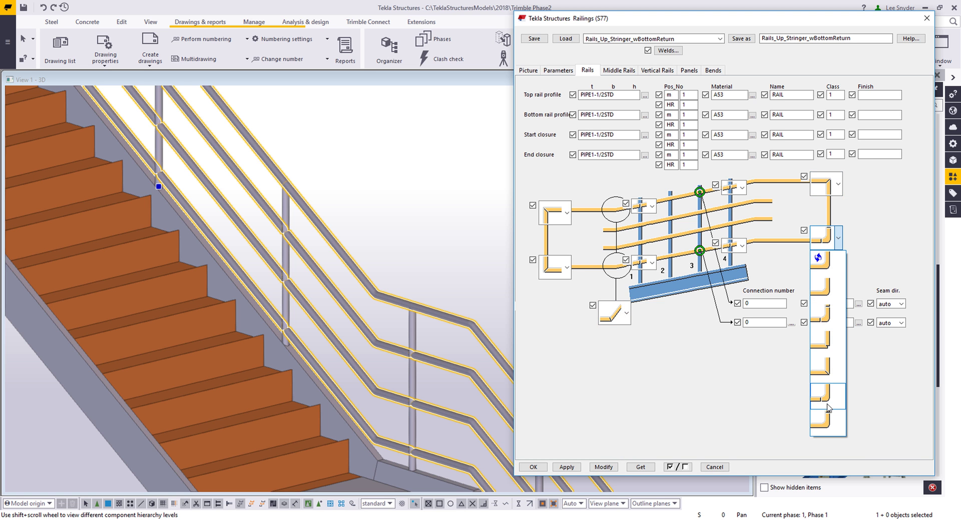
{"action": "left_click", "coordinate": [831, 373]}
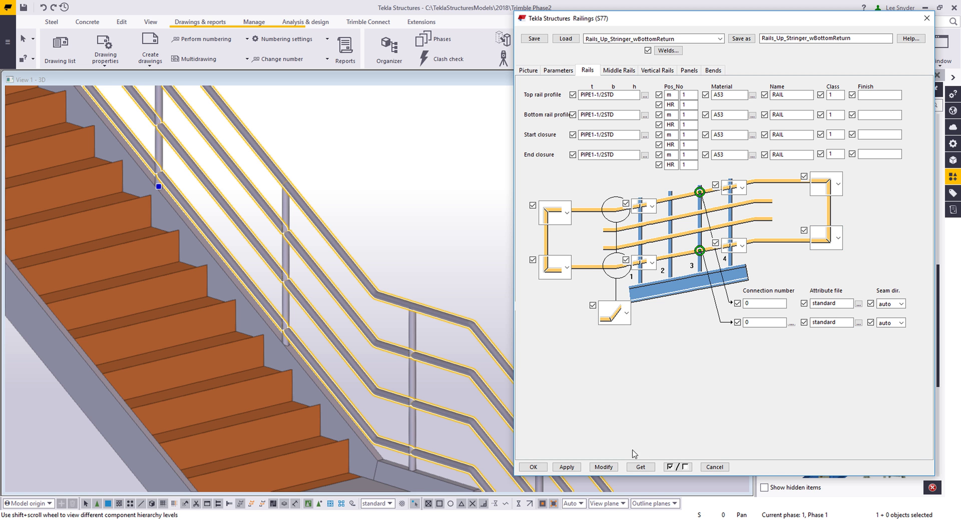
{"action": "left_click", "coordinate": [610, 467]}
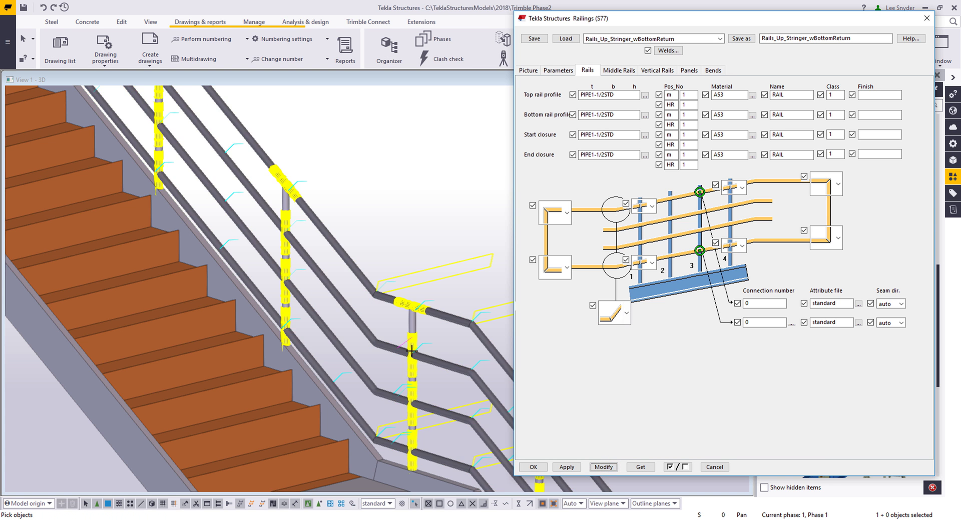
Reconstruct the railing from its right-click menu so square returns appear at both ends
{"action": "right_click", "coordinate": [378, 255]}
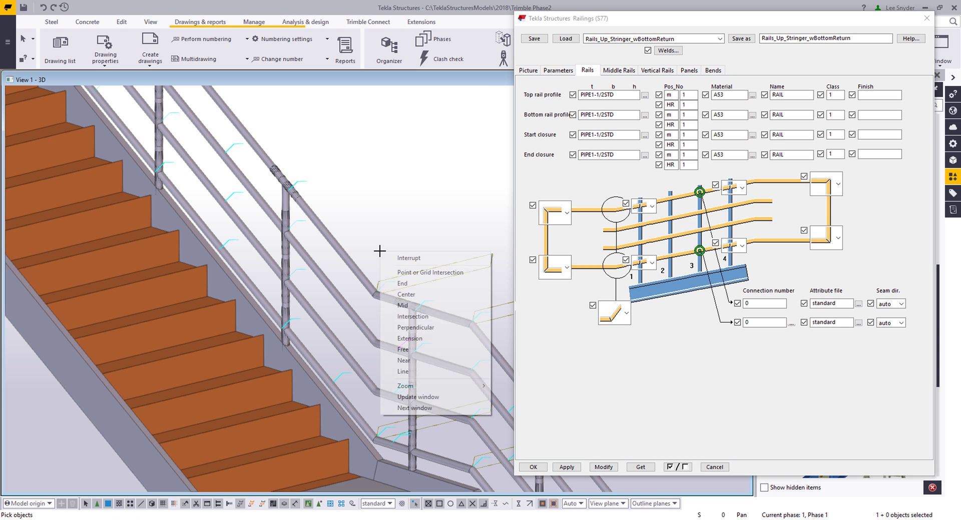
{"action": "right_click", "coordinate": [406, 242]}
{"action": "left_click", "coordinate": [430, 299]}
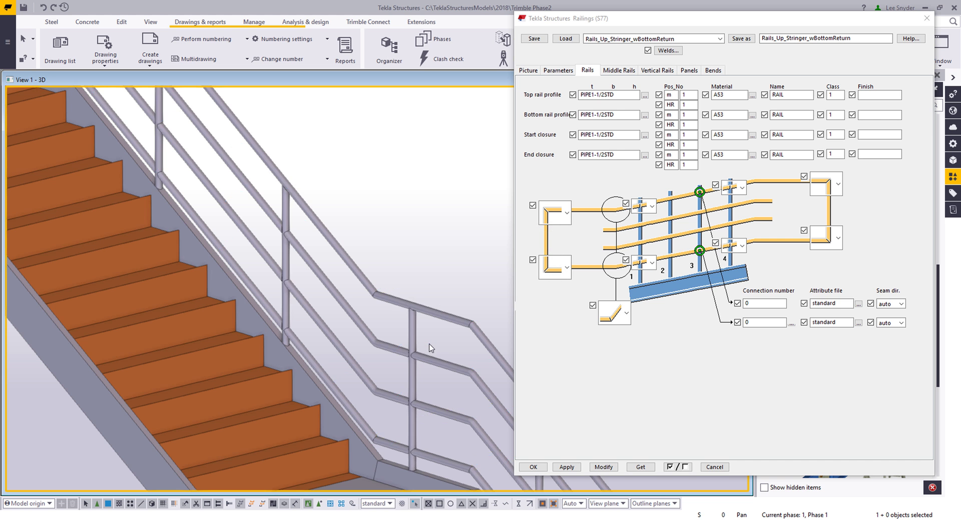
Zoom around the railing ends to check the squared returns, then pan toward the landing railing
{"action": "scroll", "coordinate": [464, 330], "scroll_direction": "up", "scroll_amount": 4}
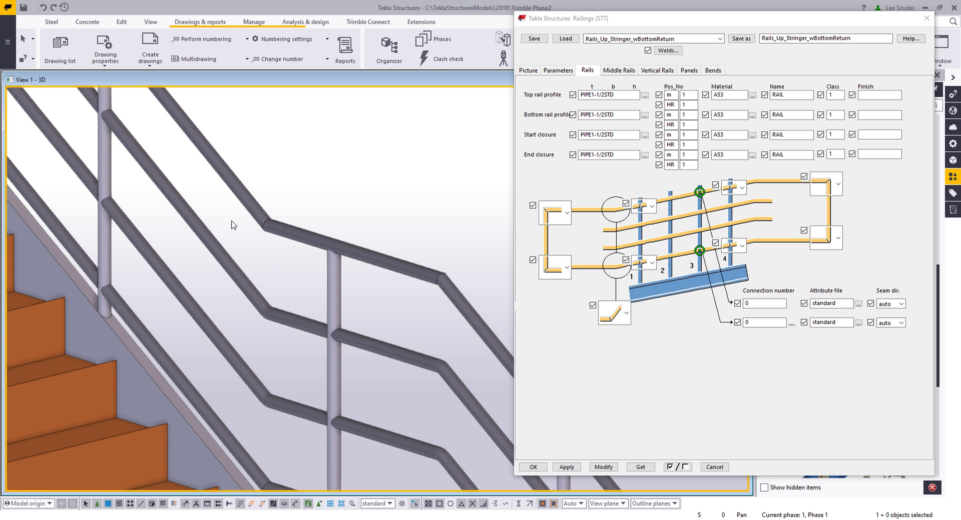
{"action": "scroll", "coordinate": [322, 422], "scroll_direction": "down", "scroll_amount": 3}
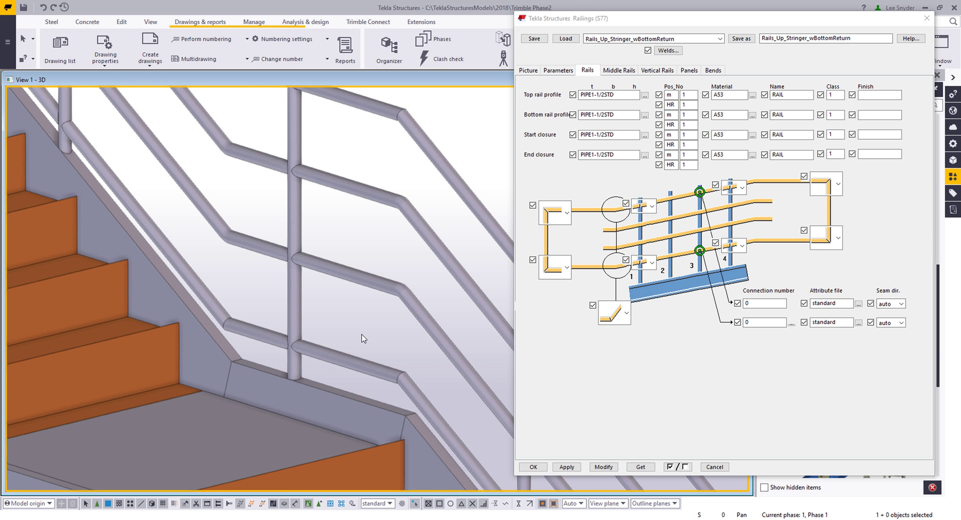
{"action": "scroll", "coordinate": [363, 347], "scroll_direction": "down", "scroll_amount": 4}
{"action": "scroll", "coordinate": [389, 379], "scroll_direction": "up", "scroll_amount": 5}
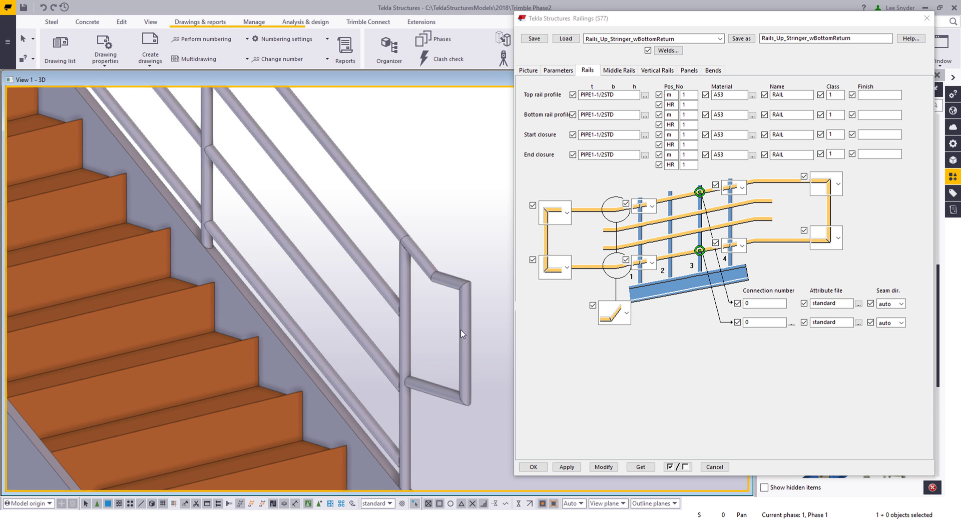
{"action": "scroll", "coordinate": [448, 378], "scroll_direction": "down", "scroll_amount": 6}
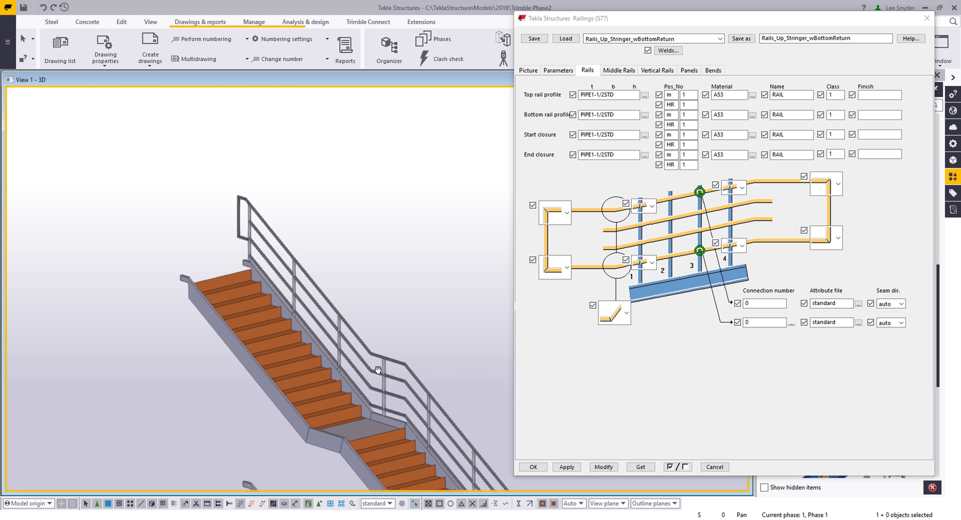
{"action": "scroll", "coordinate": [231, 190], "scroll_direction": "up", "scroll_amount": 4}
{"action": "scroll", "coordinate": [230, 190], "scroll_direction": "up", "scroll_amount": 2}
{"action": "scroll", "coordinate": [220, 174], "scroll_direction": "down", "scroll_amount": 6}
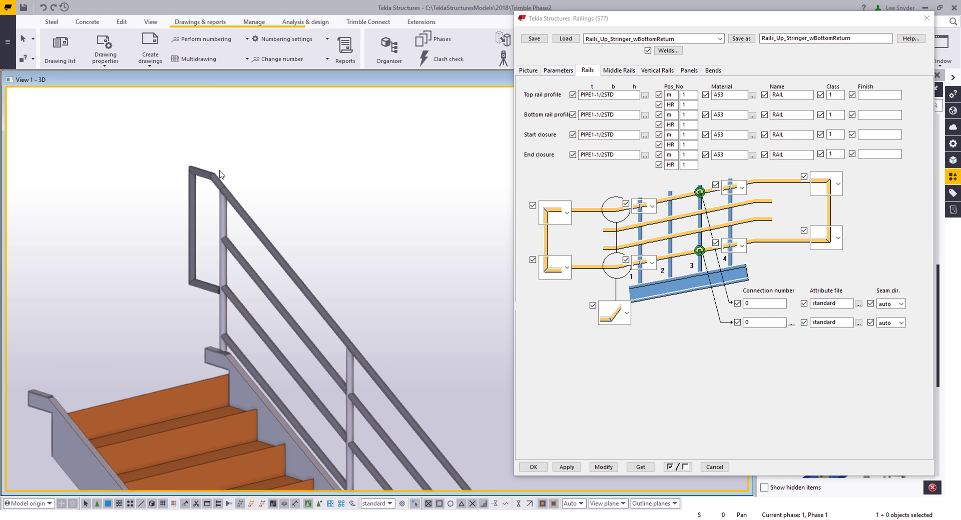
{"action": "scroll", "coordinate": [358, 384], "scroll_direction": "up", "scroll_amount": 3}
{"action": "scroll", "coordinate": [352, 277], "scroll_direction": "up", "scroll_amount": 2}
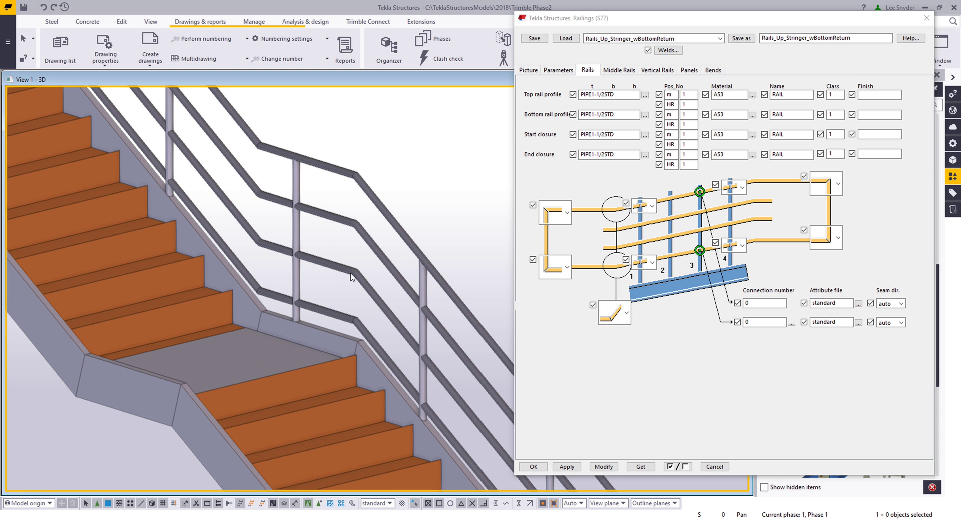
{"action": "middle_click_drag", "start_coordinate": [356, 270], "coordinate": [390, 324]}
Set the middle rail start shape to bend-to-horizontal and modify the selected railing
{"action": "left_click", "coordinate": [615, 72]}
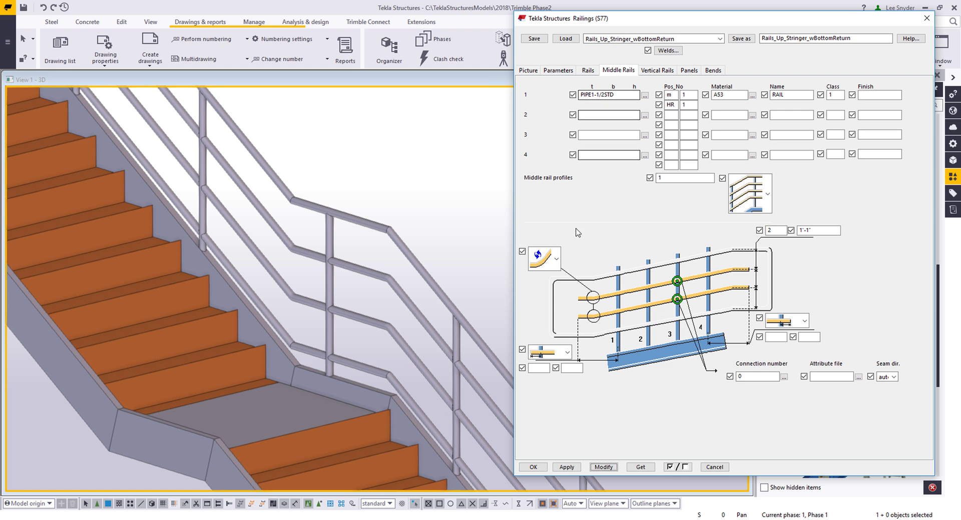
{"action": "left_click", "coordinate": [556, 258]}
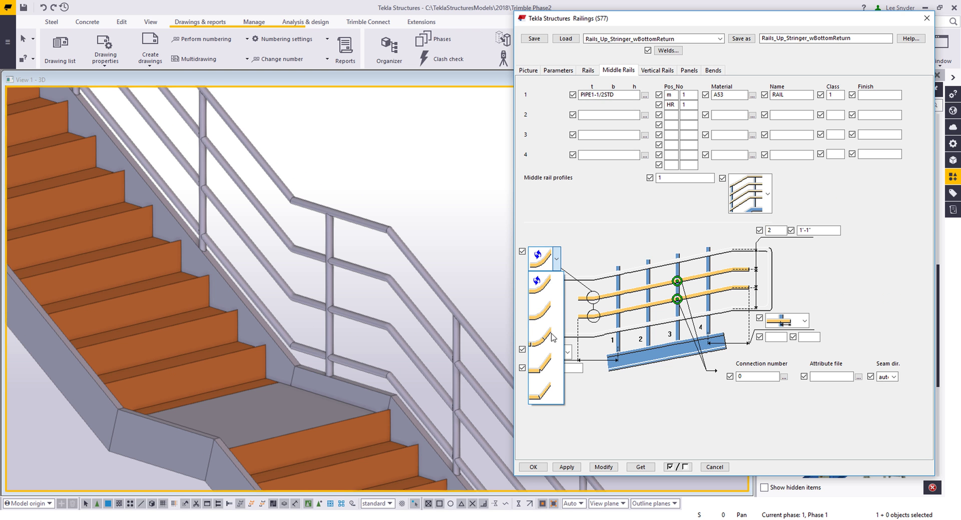
{"action": "left_click", "coordinate": [543, 398]}
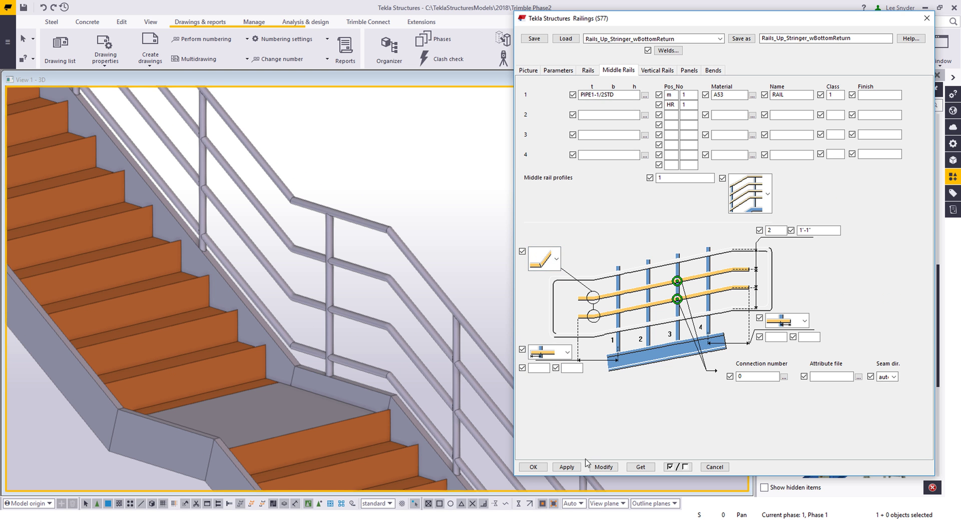
{"action": "left_click", "coordinate": [380, 321]}
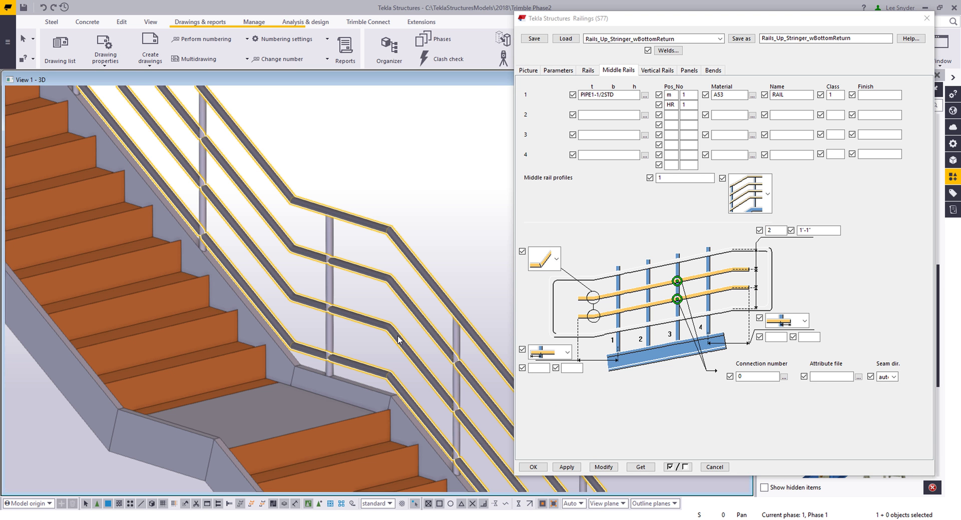
{"action": "left_click", "coordinate": [604, 467]}
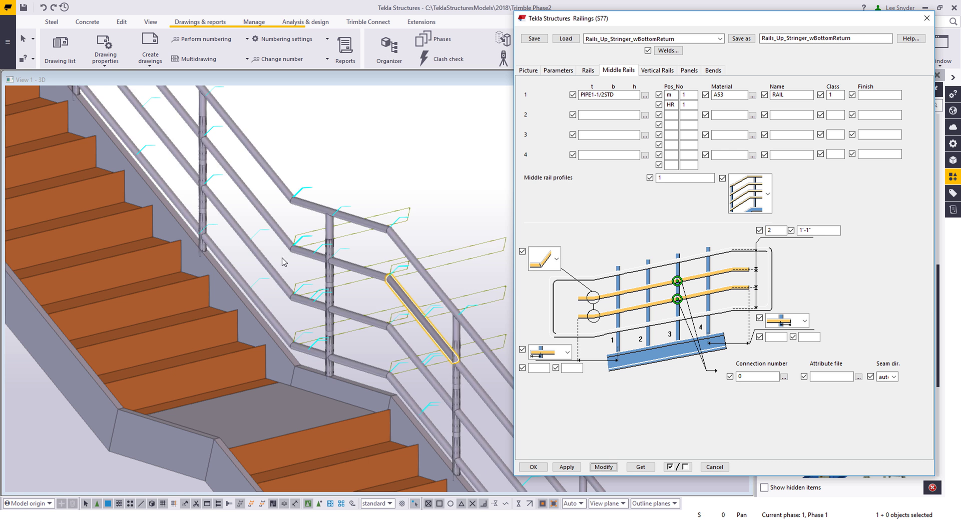
{"action": "scroll", "coordinate": [359, 350], "scroll_direction": "up", "scroll_amount": 1}
{"action": "left_click", "coordinate": [369, 349]}
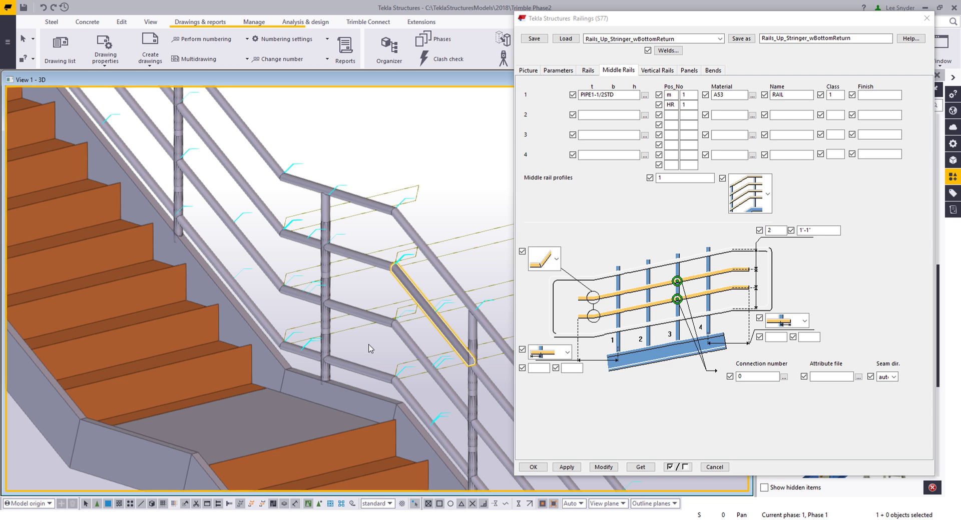
Reconstruct the railing with the new middle rail, zoom out, and cancel the Railings (S77) dialog
{"action": "right_click", "coordinate": [369, 349]}
{"action": "left_click", "coordinate": [396, 392]}
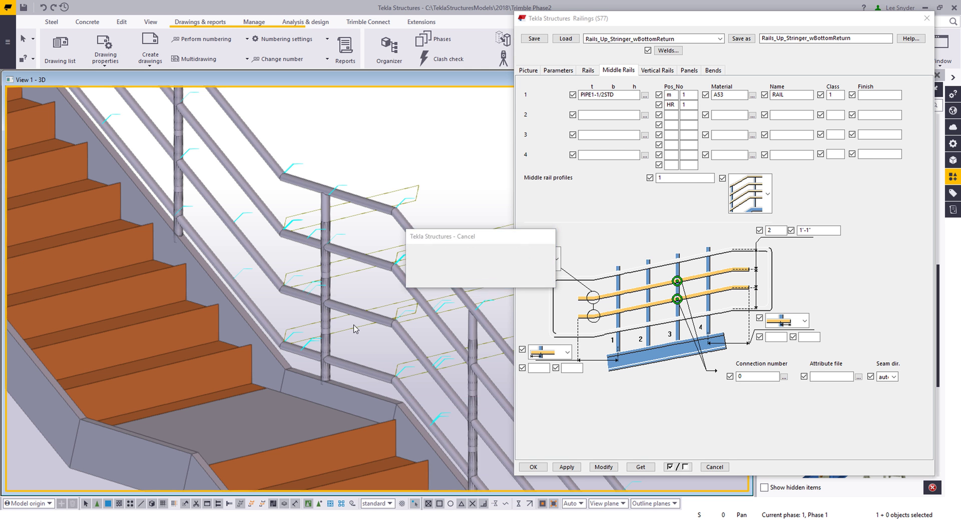
{"action": "scroll", "coordinate": [354, 329], "scroll_direction": "down", "scroll_amount": 2}
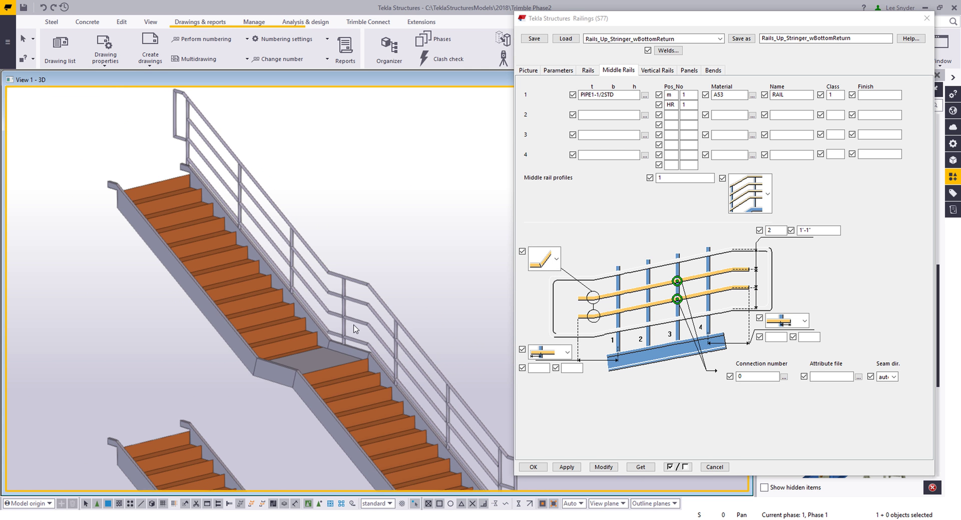
{"action": "left_click", "coordinate": [714, 466]}
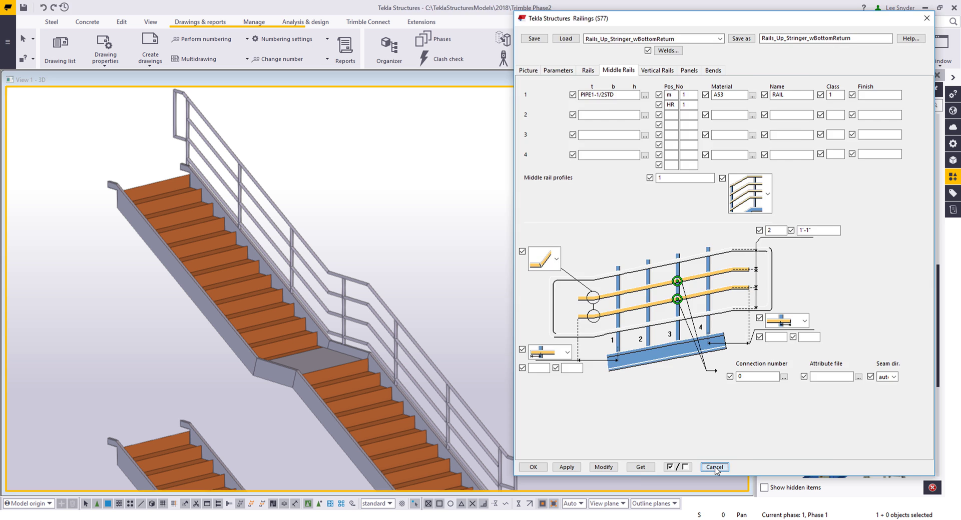
Run numbering on the model and let it complete
{"action": "left_click", "coordinate": [223, 40]}
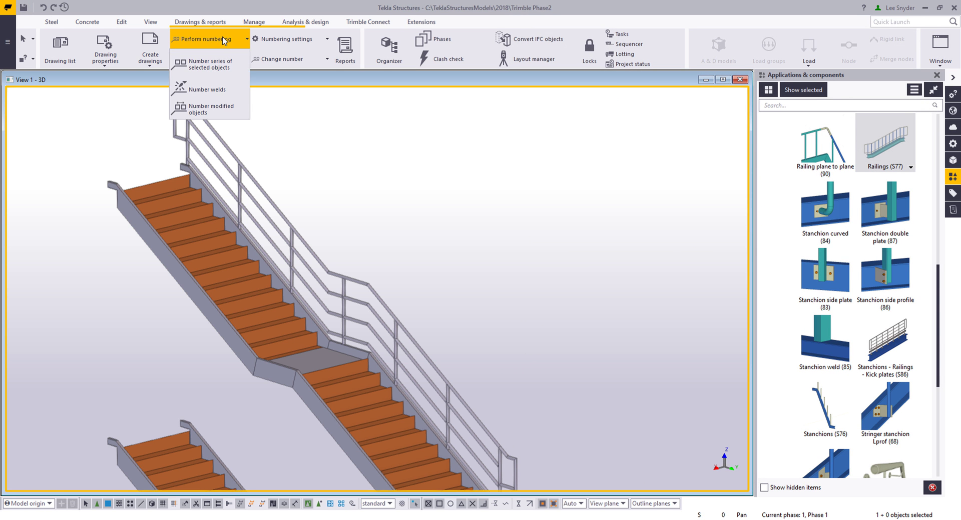
{"action": "left_click", "coordinate": [224, 110]}
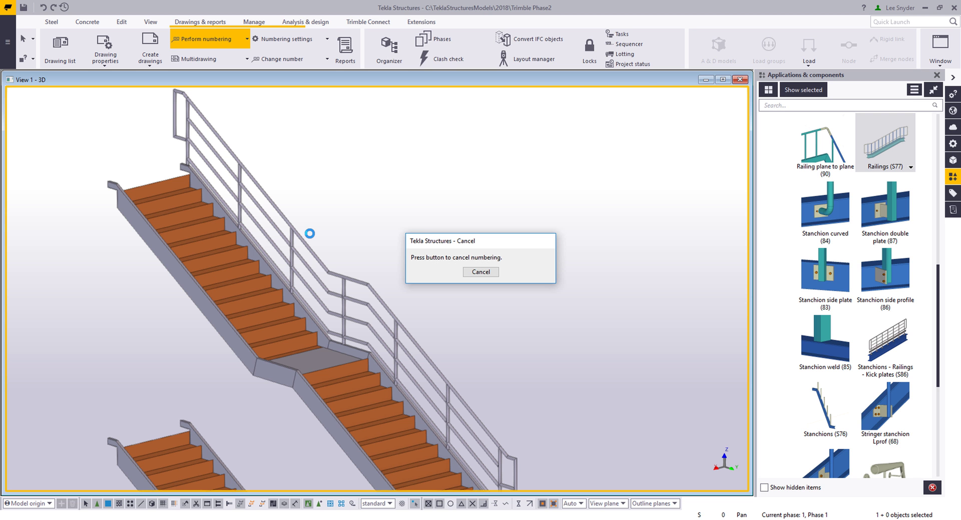
{"action": "scroll", "coordinate": [309, 233], "scroll_direction": "down", "scroll_amount": 6}
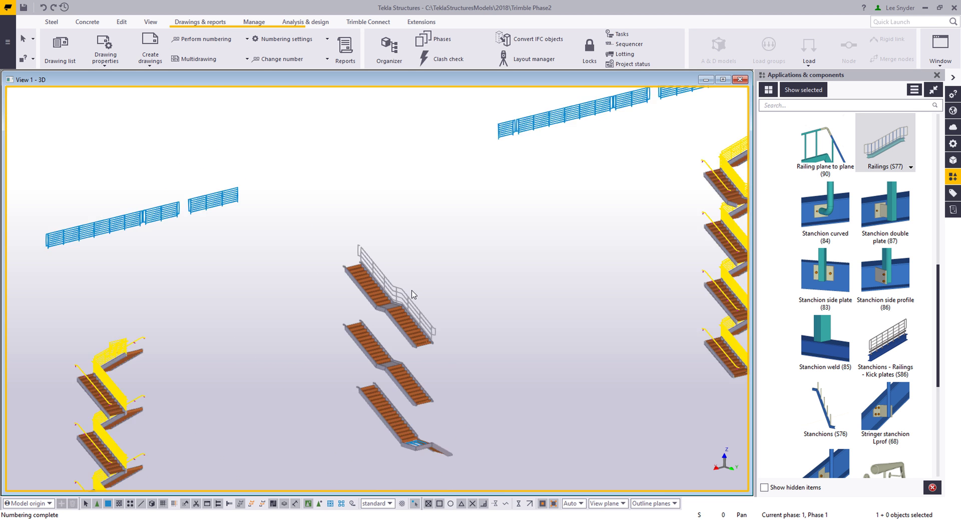
Set the selection filter to Steel_Handrail and window-select the whole model
{"action": "left_click", "coordinate": [389, 504]}
{"action": "scroll", "coordinate": [344, 459], "scroll_direction": "down", "scroll_amount": 12}
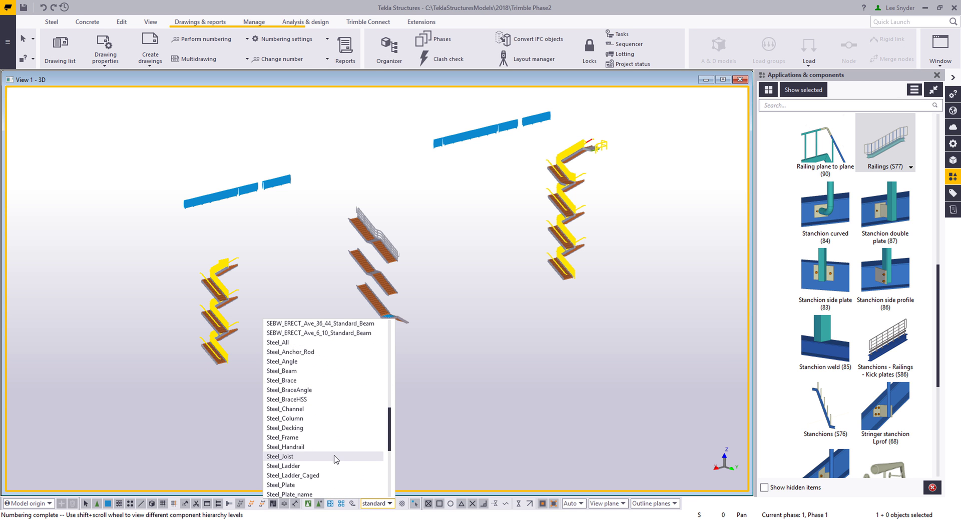
{"action": "left_click", "coordinate": [302, 447]}
{"action": "left_click_drag", "start_coordinate": [86, 102], "coordinate": [667, 404]}
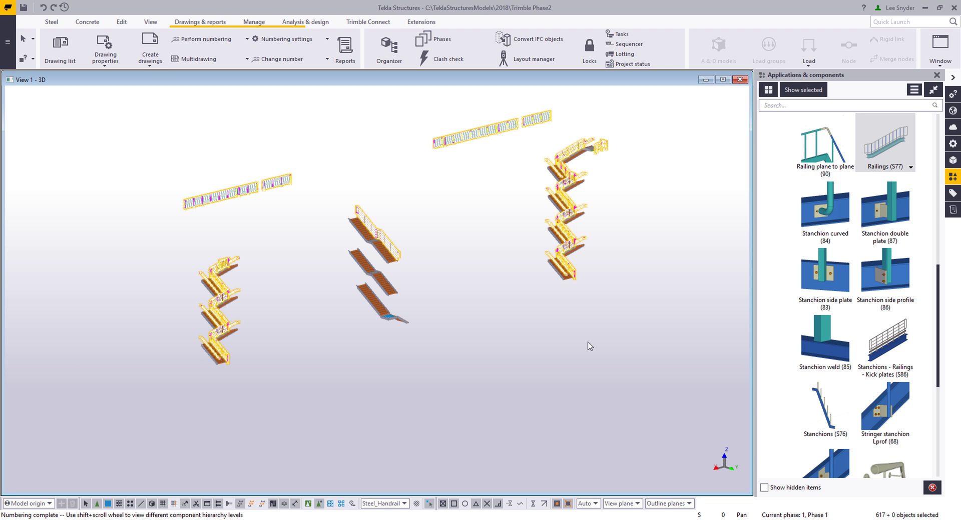
Search 'multi' in Applications & components and open Multi Converter beside the model
{"action": "left_click", "coordinate": [814, 105]}
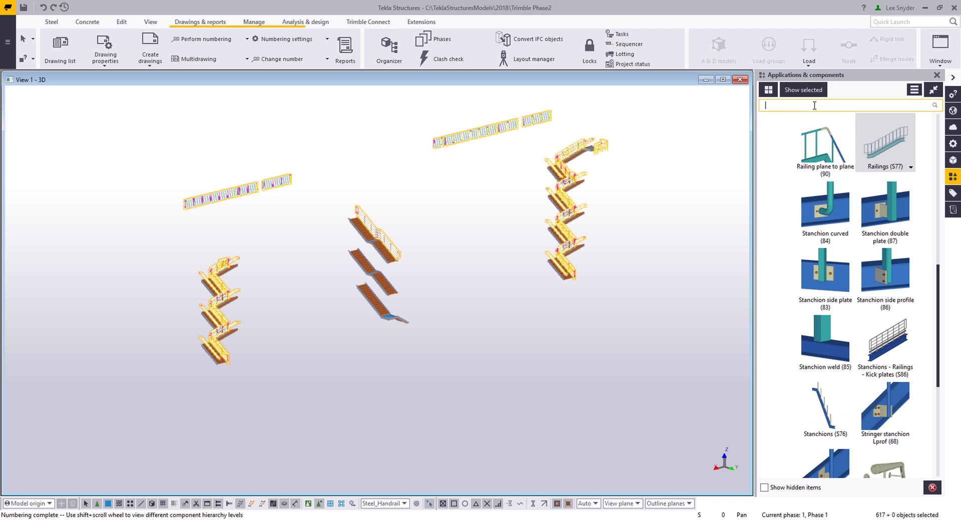
{"action": "type", "text": "multi"}
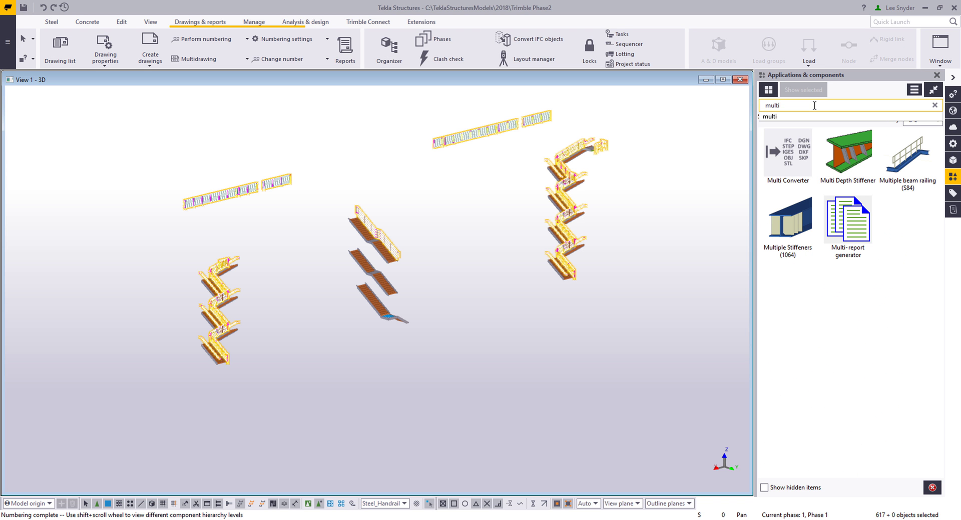
{"action": "double_click", "coordinate": [802, 146]}
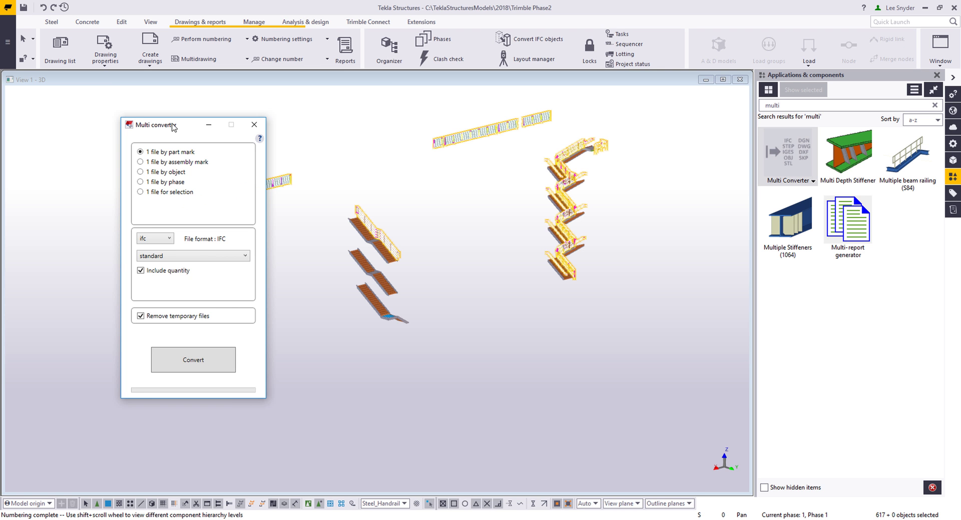
{"action": "left_click_drag", "start_coordinate": [172, 127], "coordinate": [709, 108]}
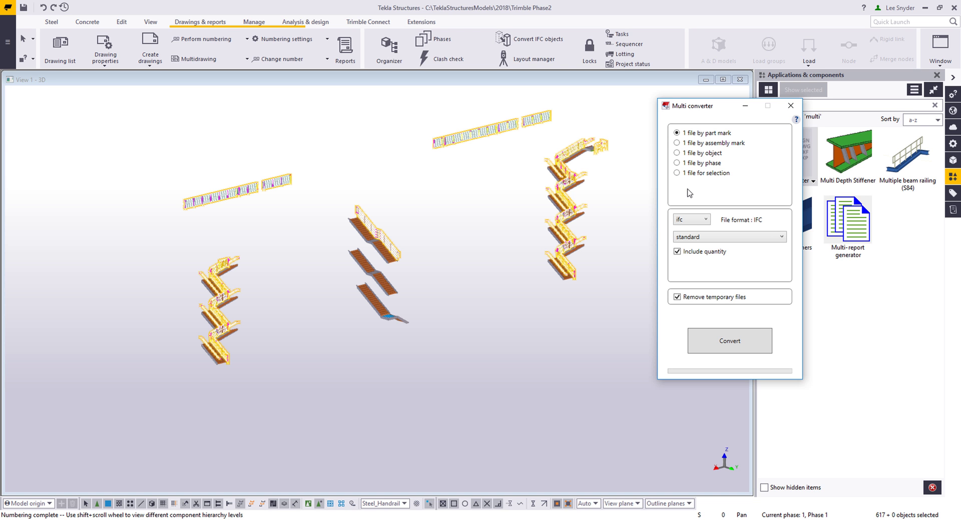
Export stp files, one per assembly mark, then open HR1_Qty_1.stp from STP_files
{"action": "left_click", "coordinate": [677, 143]}
{"action": "left_click", "coordinate": [694, 221]}
{"action": "left_click", "coordinate": [694, 242]}
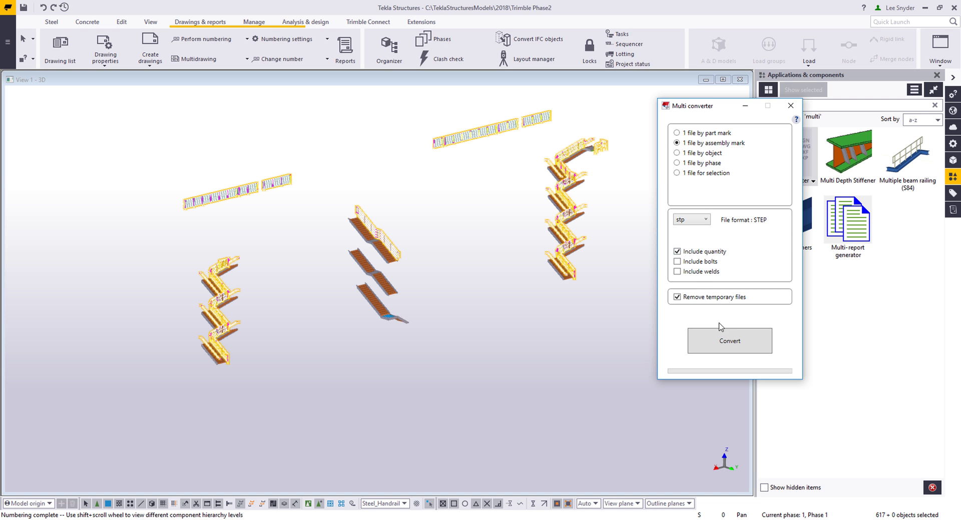
{"action": "left_click", "coordinate": [726, 346]}
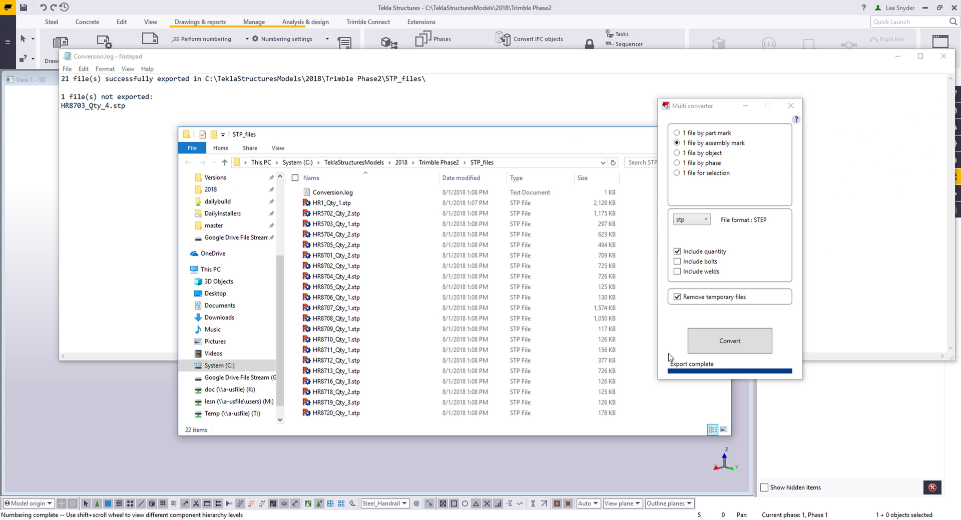
{"action": "left_click", "coordinate": [357, 205]}
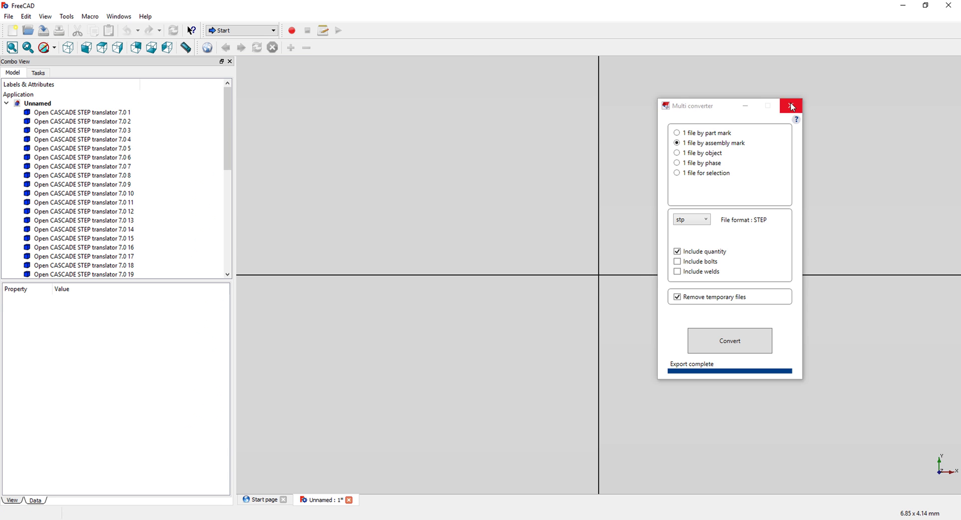
Zoom into a pipe junction of HR1_Qty_1.stp in FreeCAD and back out
{"action": "left_click", "coordinate": [792, 107]}
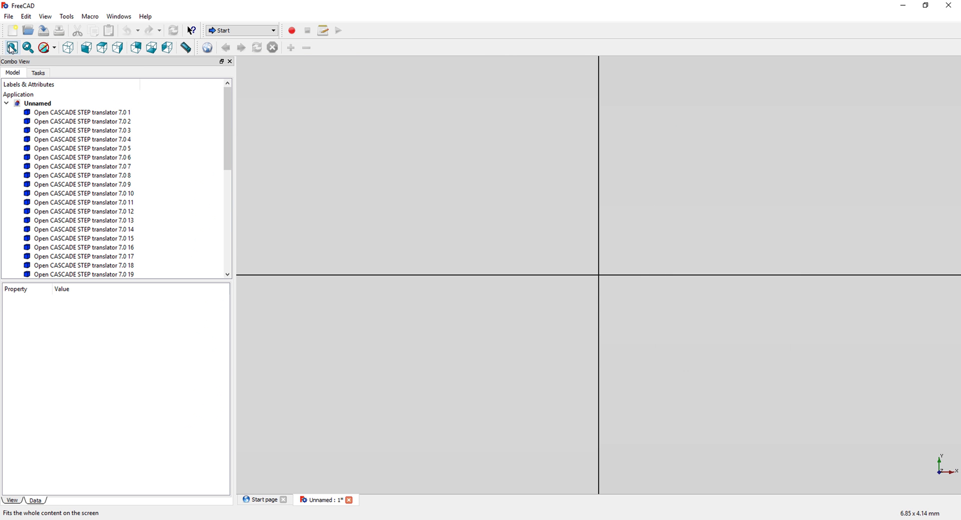
{"action": "scroll", "coordinate": [636, 285], "scroll_direction": "up", "scroll_amount": 10}
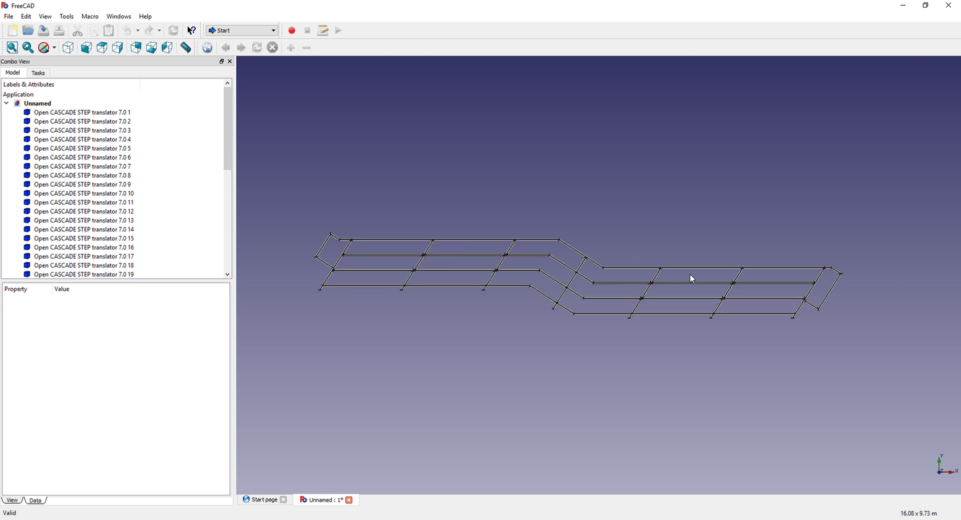
{"action": "scroll", "coordinate": [626, 269], "scroll_direction": "up", "scroll_amount": 8}
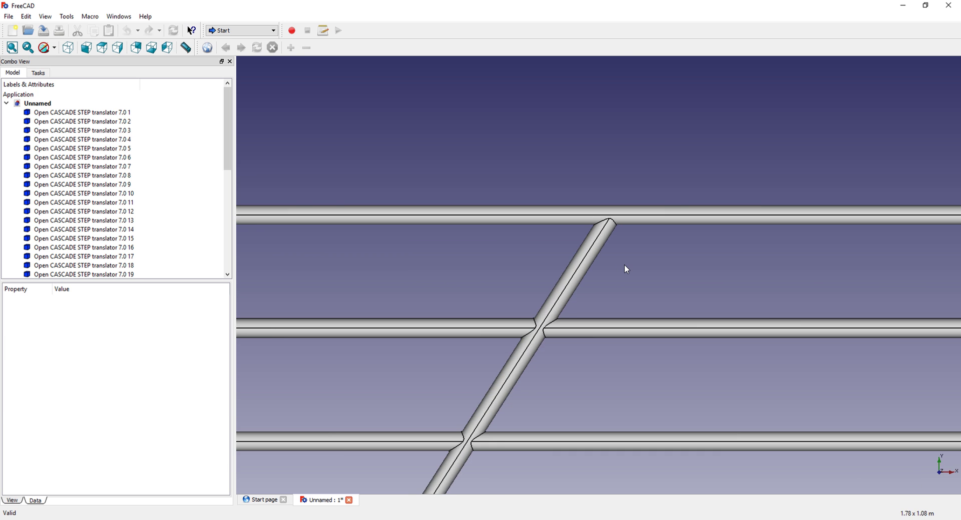
{"action": "scroll", "coordinate": [623, 211], "scroll_direction": "down", "scroll_amount": 4}
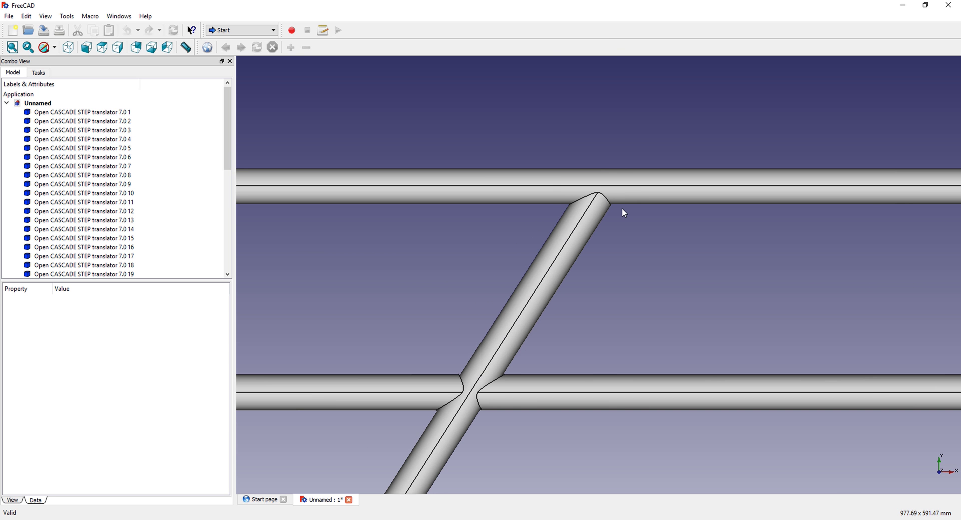
Close the HR1_Qty_1 model in FreeCAD, discarding the unsaved document
{"action": "scroll", "coordinate": [525, 291], "scroll_direction": "down", "scroll_amount": 2}
{"action": "scroll", "coordinate": [526, 291], "scroll_direction": "down", "scroll_amount": 10}
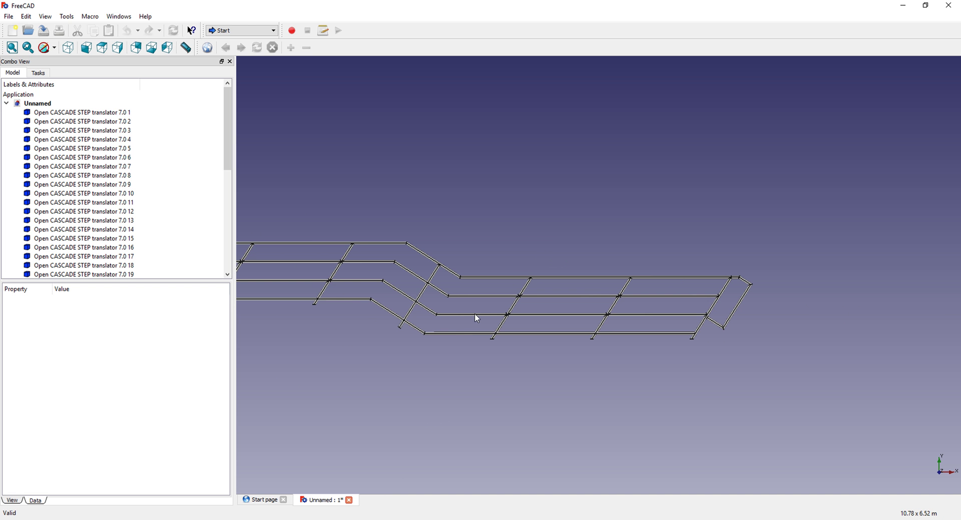
{"action": "left_click", "coordinate": [949, 6]}
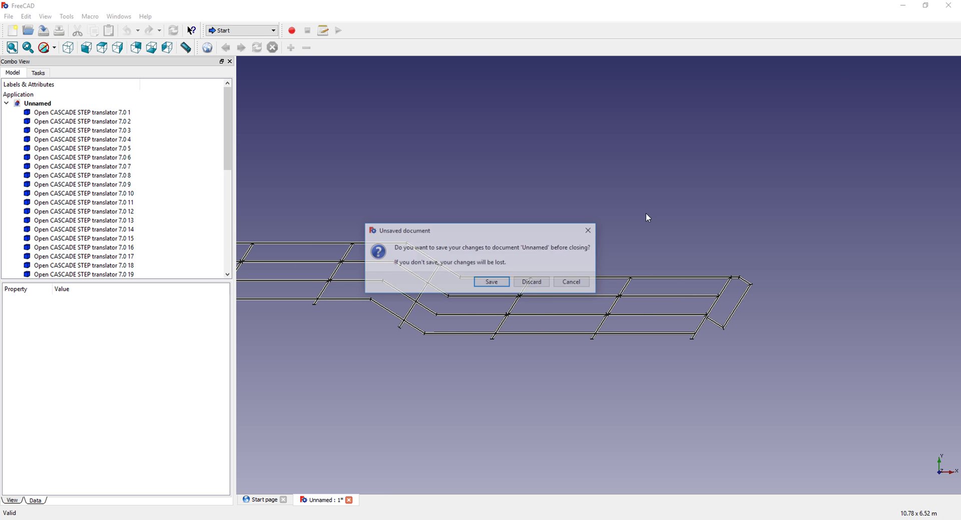
{"action": "left_click", "coordinate": [530, 282]}
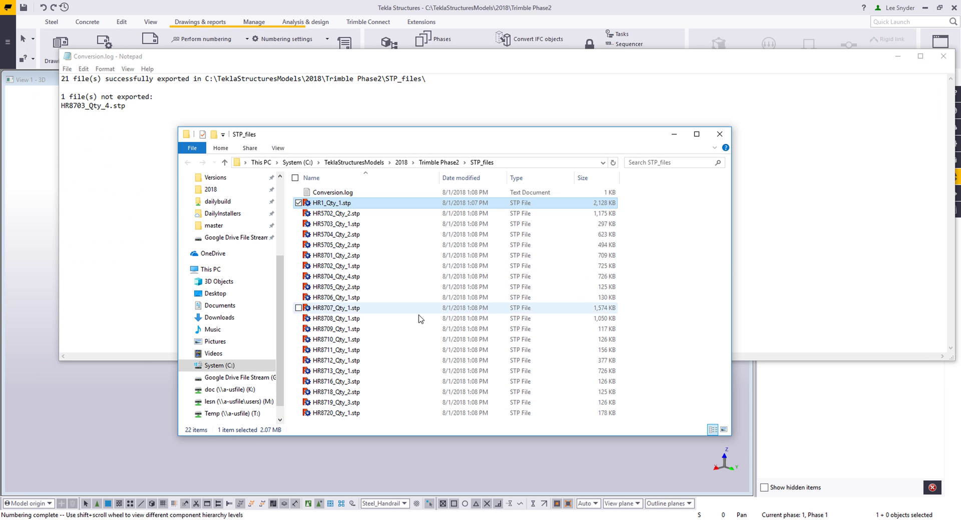
Open HR8707_Qty_1.stp, fit and orbit the railing panel to review its end returns, then close it
{"action": "double_click", "coordinate": [344, 309]}
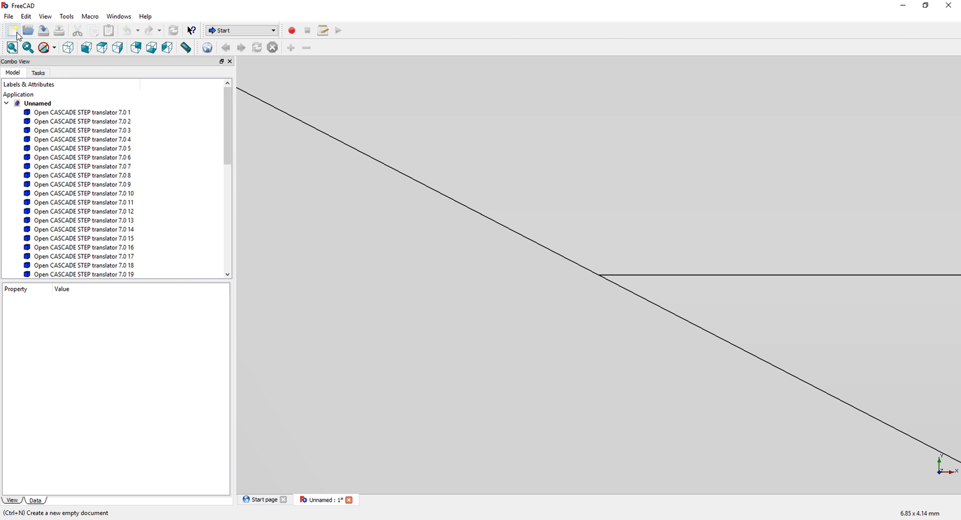
{"action": "left_click", "coordinate": [12, 47]}
{"action": "middle_click_drag", "start_coordinate": [489, 307], "coordinate": [739, 260]}
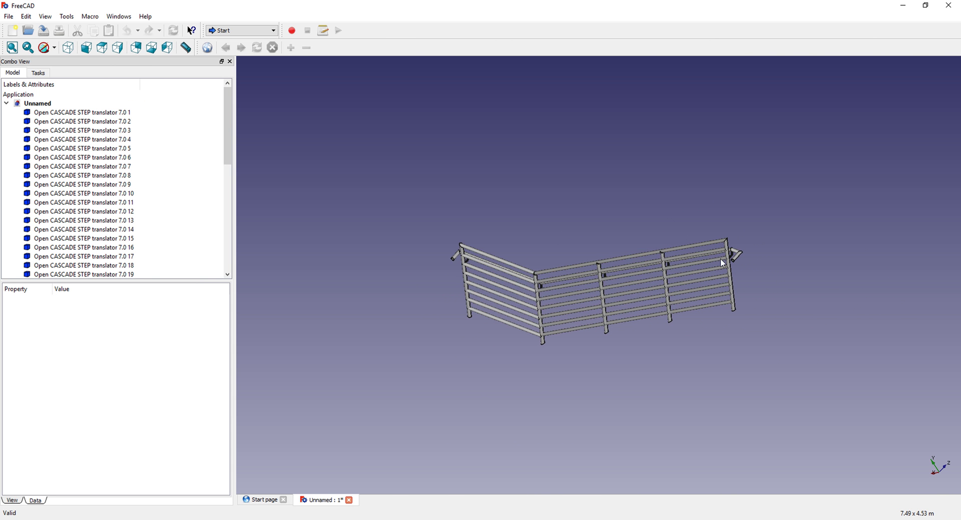
{"action": "scroll", "coordinate": [739, 260], "scroll_direction": "up", "scroll_amount": 5}
{"action": "scroll", "coordinate": [761, 245], "scroll_direction": "up", "scroll_amount": 3}
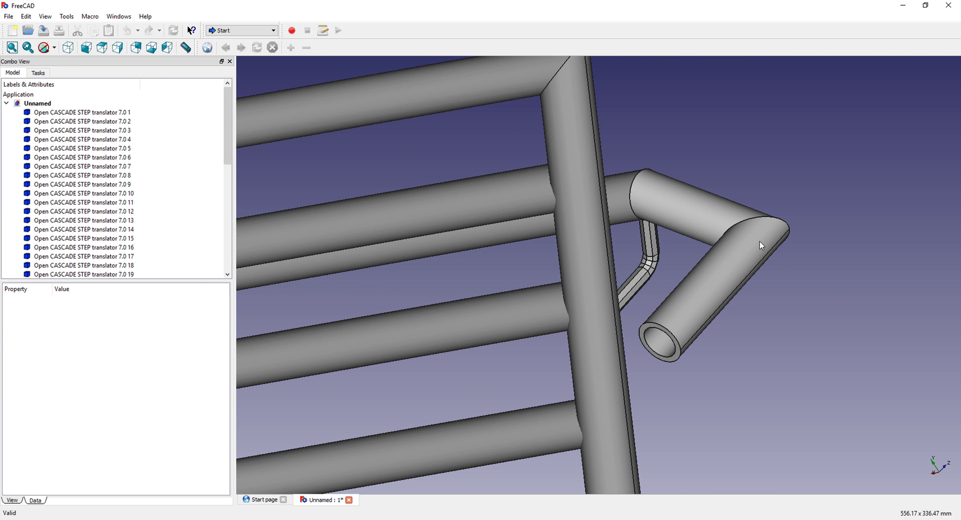
{"action": "scroll", "coordinate": [754, 258], "scroll_direction": "down", "scroll_amount": 8}
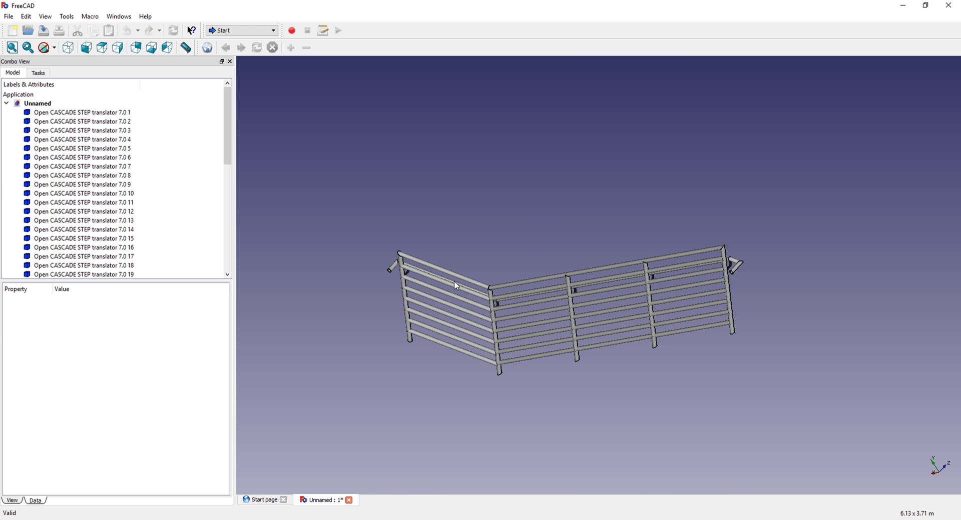
{"action": "scroll", "coordinate": [457, 286], "scroll_direction": "up", "scroll_amount": 3}
{"action": "scroll", "coordinate": [456, 287], "scroll_direction": "down", "scroll_amount": 3}
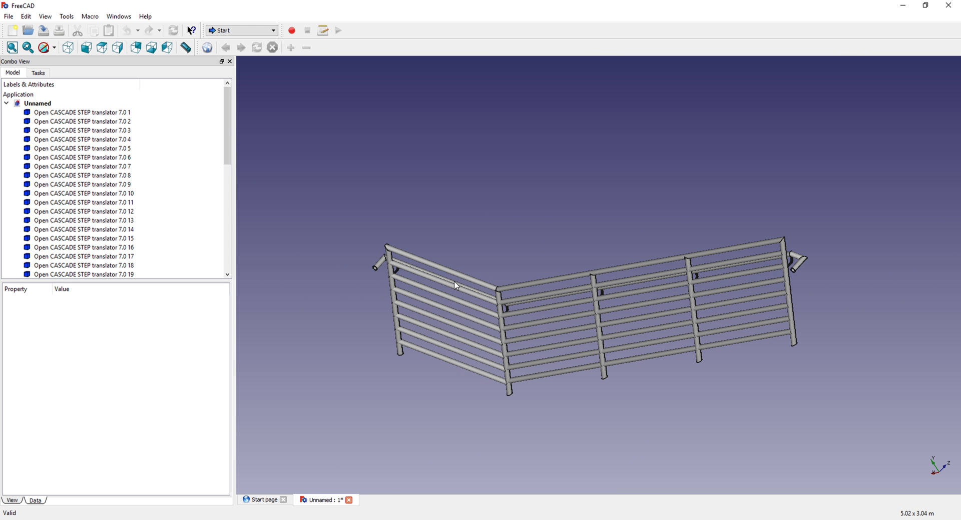
{"action": "left_click", "coordinate": [948, 5]}
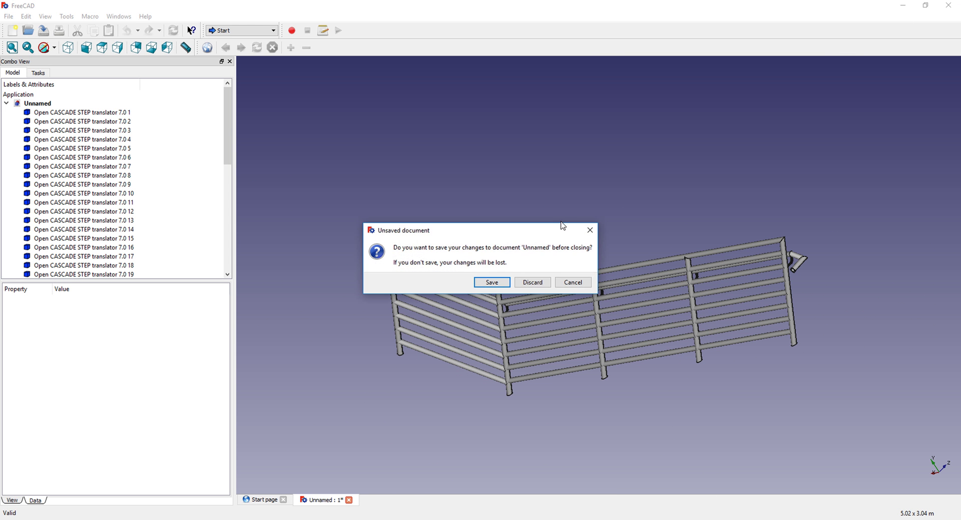
Discard the FreeCAD model and close the STP_files folder and conversion log
{"action": "left_click", "coordinate": [532, 282]}
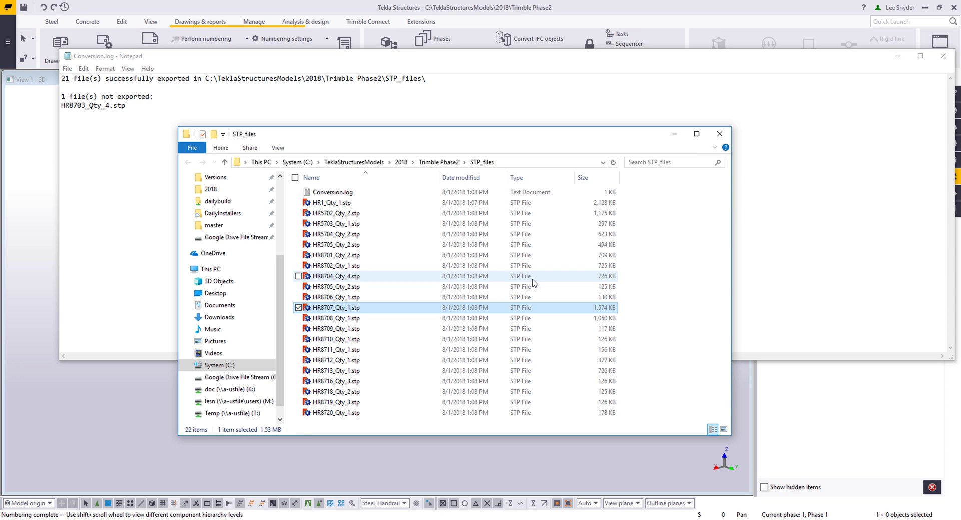
{"action": "left_click", "coordinate": [715, 140]}
{"action": "left_click", "coordinate": [943, 56]}
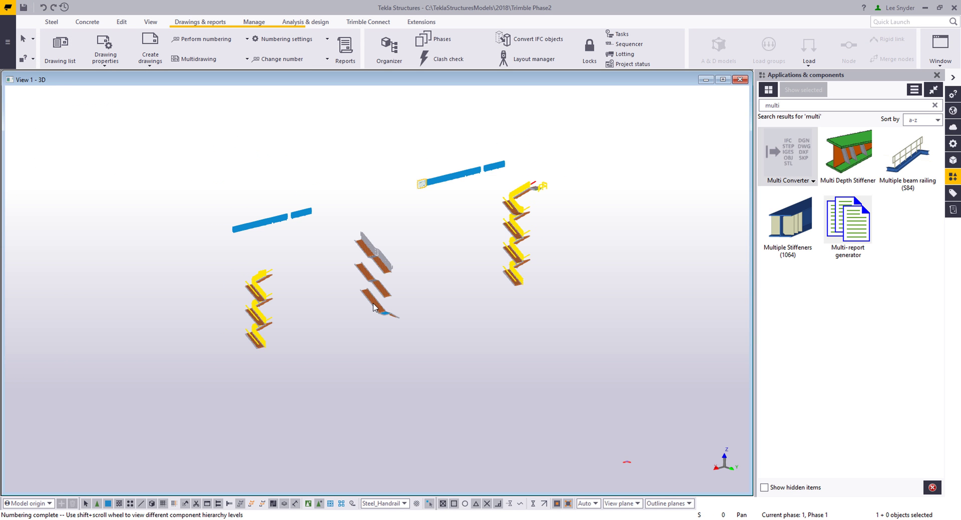
{"action": "scroll", "coordinate": [370, 247], "scroll_direction": "up", "scroll_amount": 2}
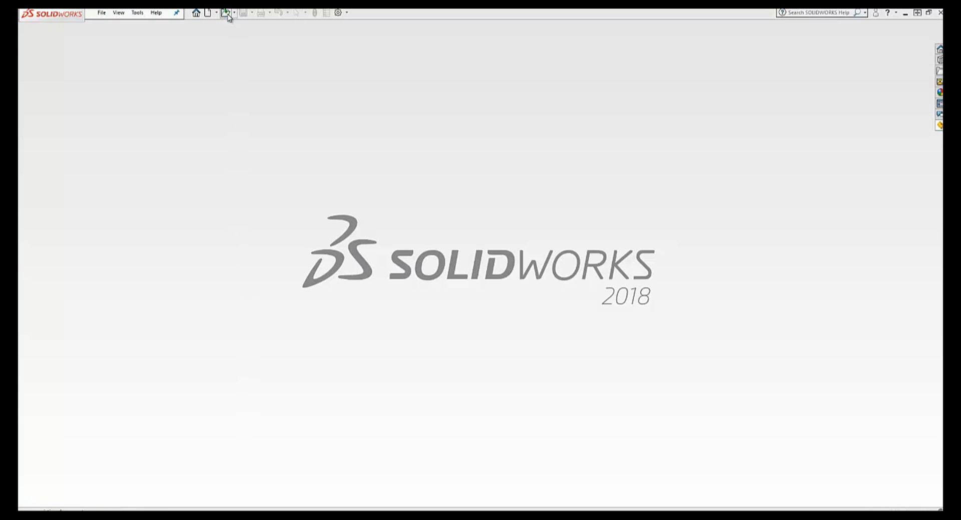
Open HR8707_Qty_1.stp in SolidWorks and orbit to see the whole railing
{"action": "left_click", "coordinate": [228, 15]}
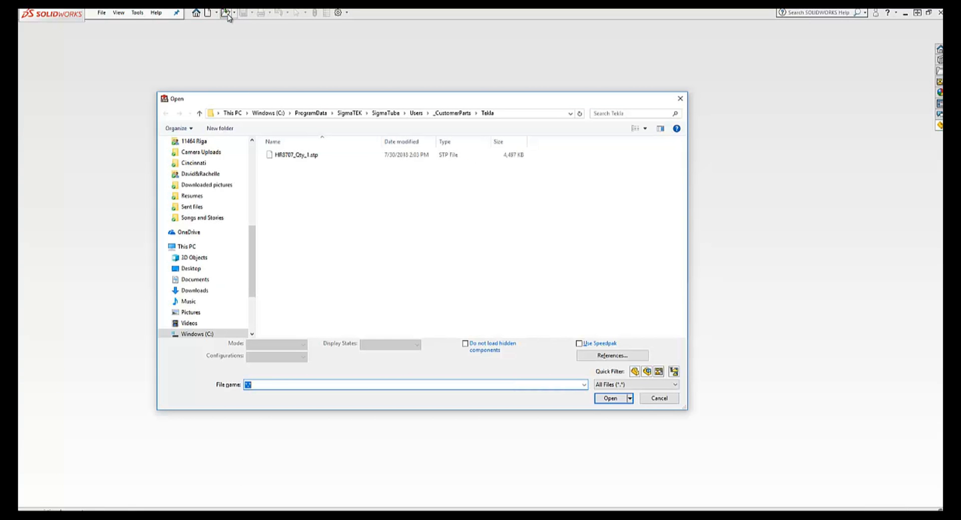
{"action": "left_click", "coordinate": [323, 156]}
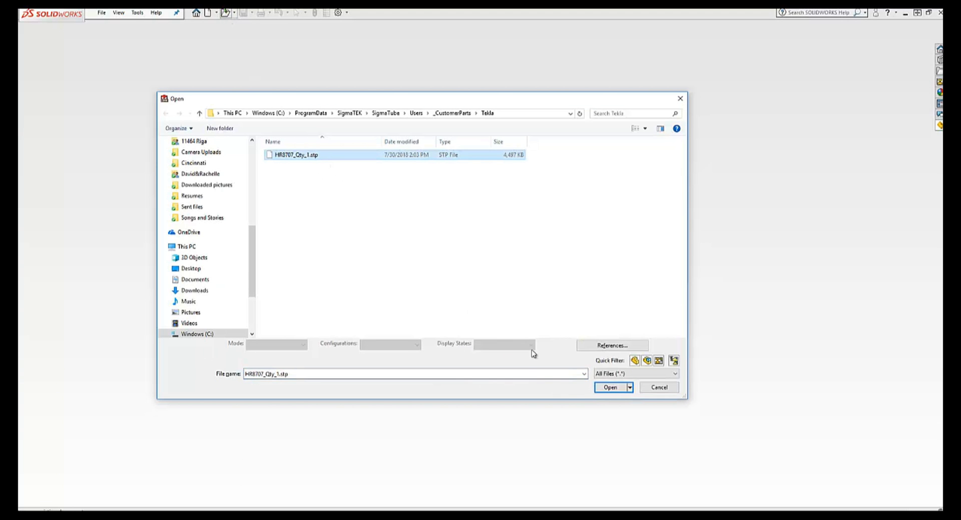
{"action": "left_click", "coordinate": [611, 387]}
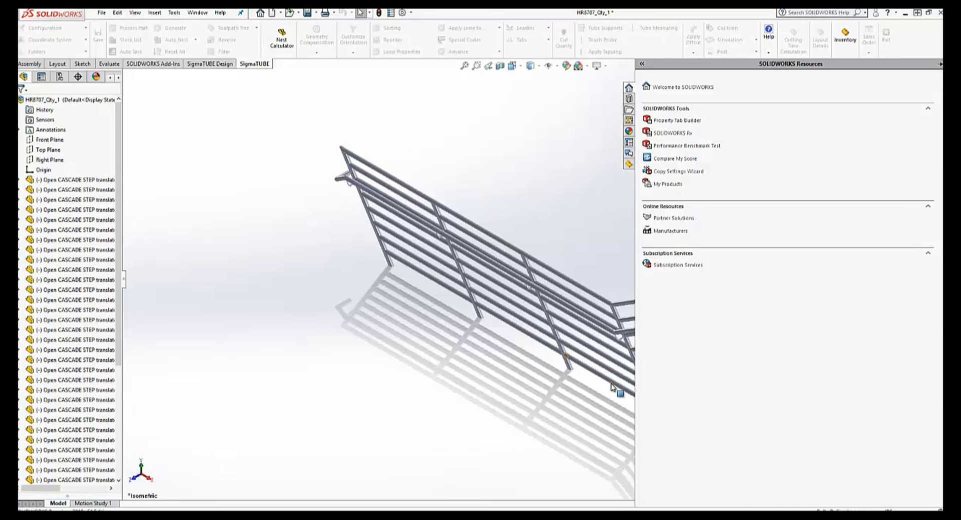
{"action": "middle_click_drag", "start_coordinate": [511, 265], "coordinate": [498, 240]}
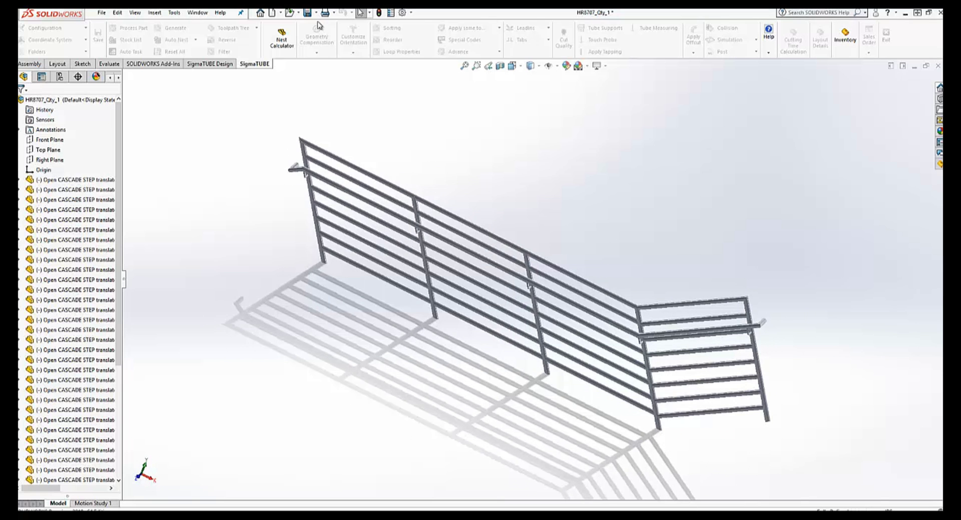
Save it as HR8707_Qty_1.SLDASM along with all its component part files
{"action": "left_click", "coordinate": [307, 13]}
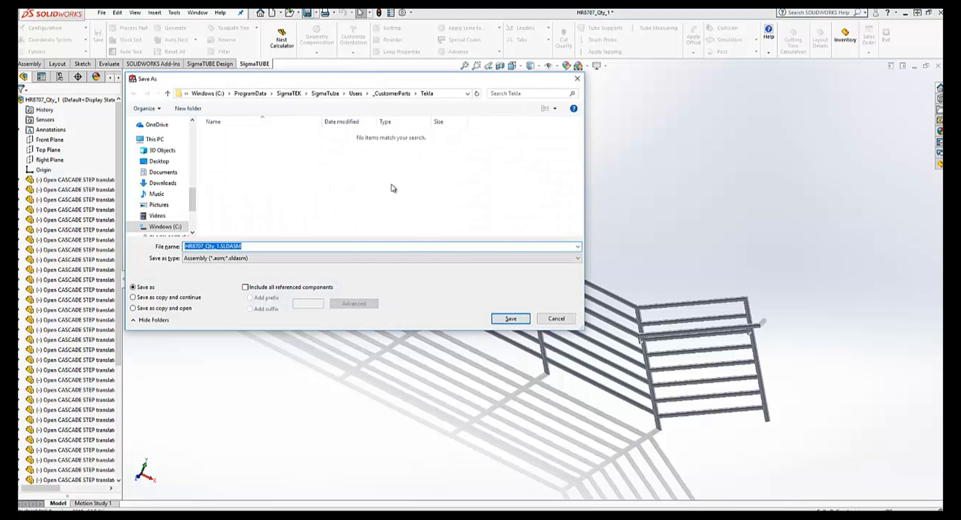
{"action": "left_click", "coordinate": [508, 318]}
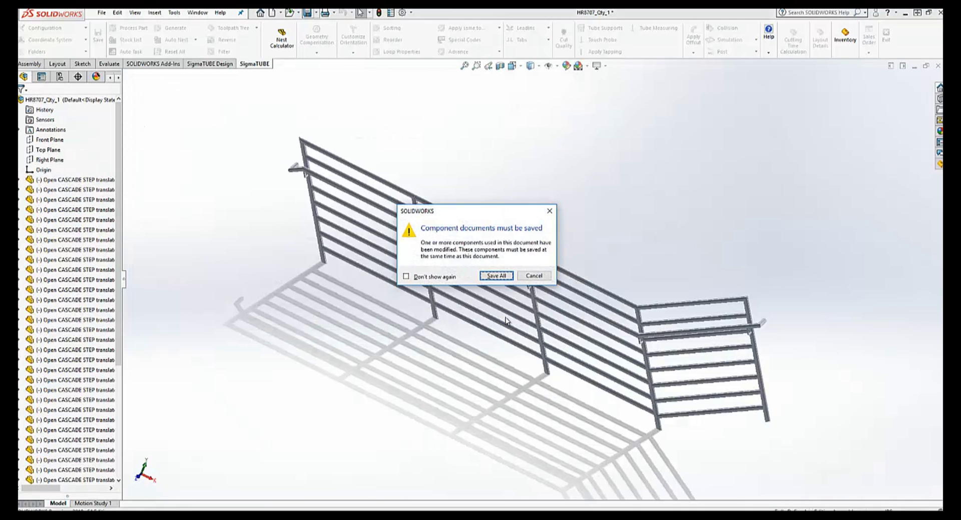
{"action": "left_click", "coordinate": [495, 275]}
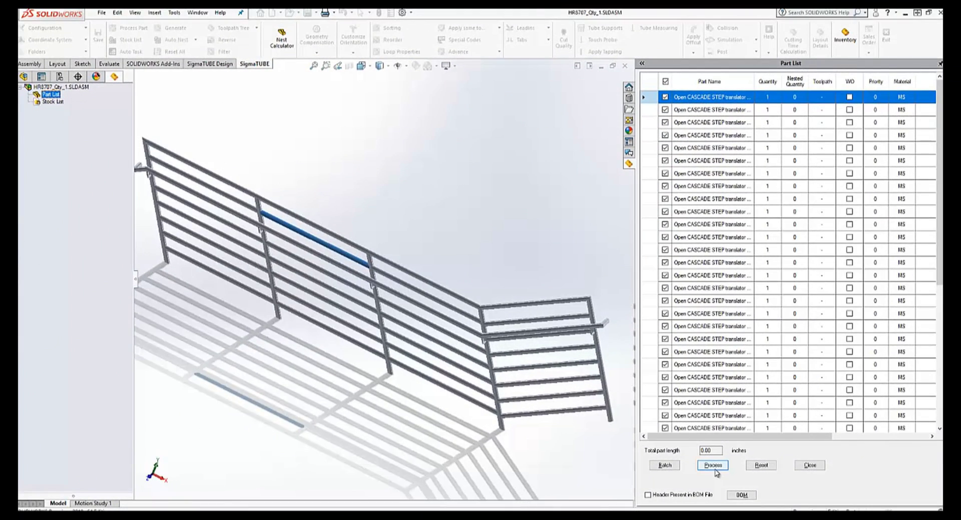
Run feature recognition on all 45 parts and sort the Part List by Profile
{"action": "left_click", "coordinate": [713, 466]}
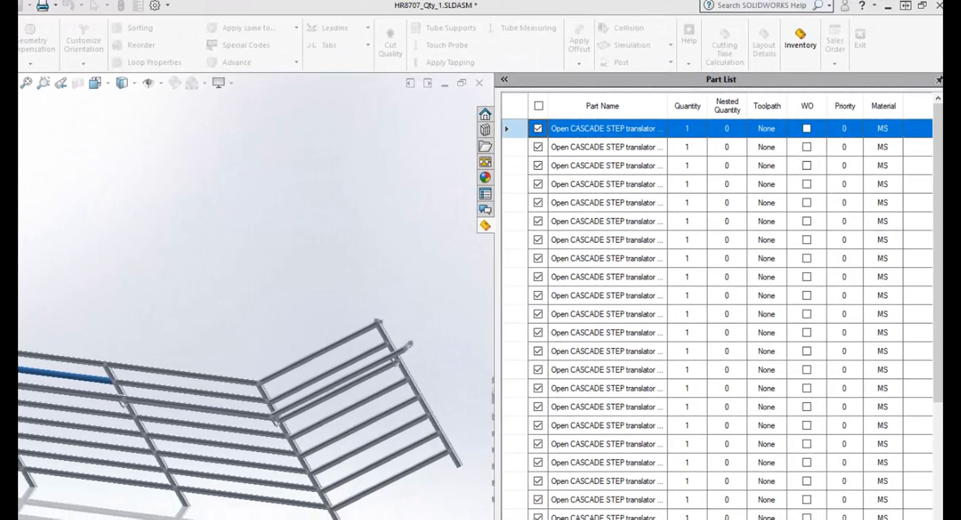
{"action": "scroll", "coordinate": [730, 310], "scroll_direction": "right", "scroll_amount": 5}
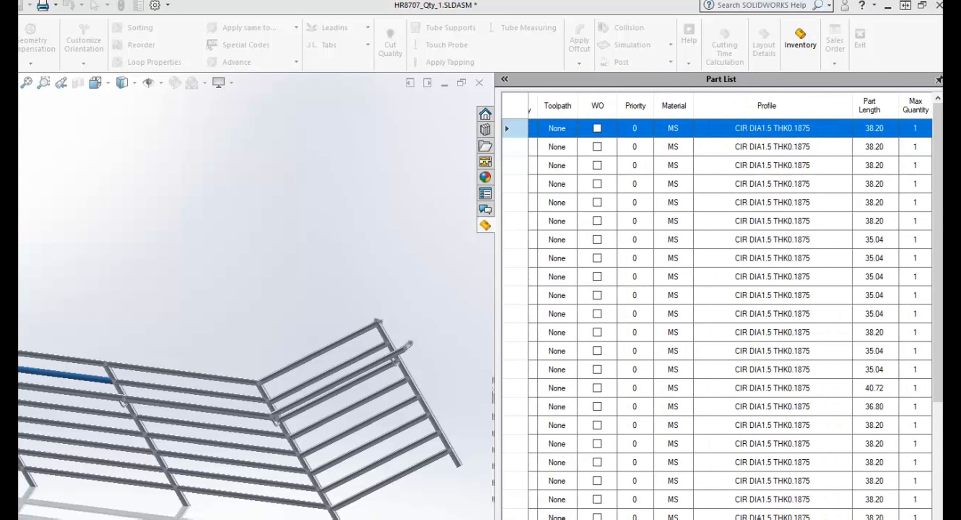
{"action": "left_click", "coordinate": [813, 105]}
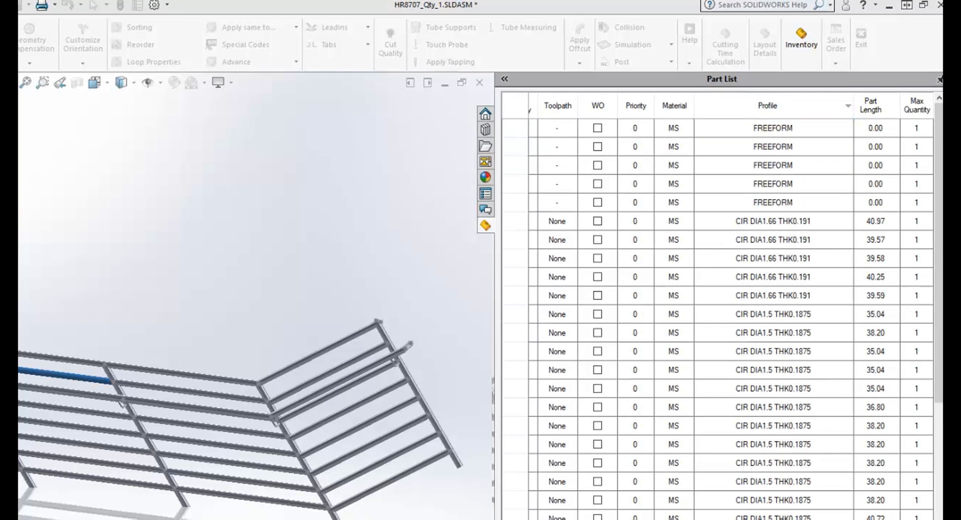
{"action": "scroll", "coordinate": [791, 139], "scroll_direction": "left", "scroll_amount": 1}
{"action": "scroll", "coordinate": [587, 235], "scroll_direction": "left", "scroll_amount": 3}
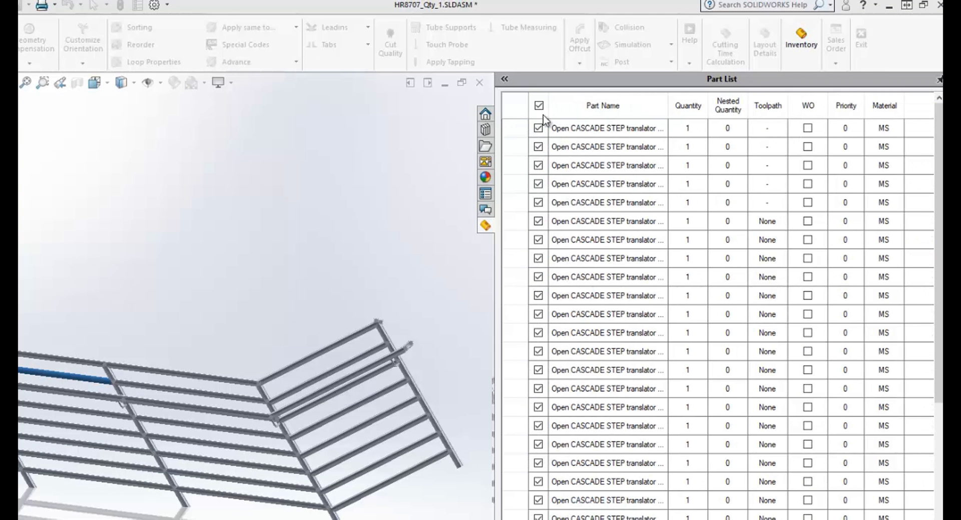
Uncheck the five FREEFORM parts to exclude them from processing
{"action": "left_click", "coordinate": [538, 128]}
{"action": "left_click", "coordinate": [538, 147]}
{"action": "left_click", "coordinate": [538, 165]}
{"action": "left_click", "coordinate": [538, 184]}
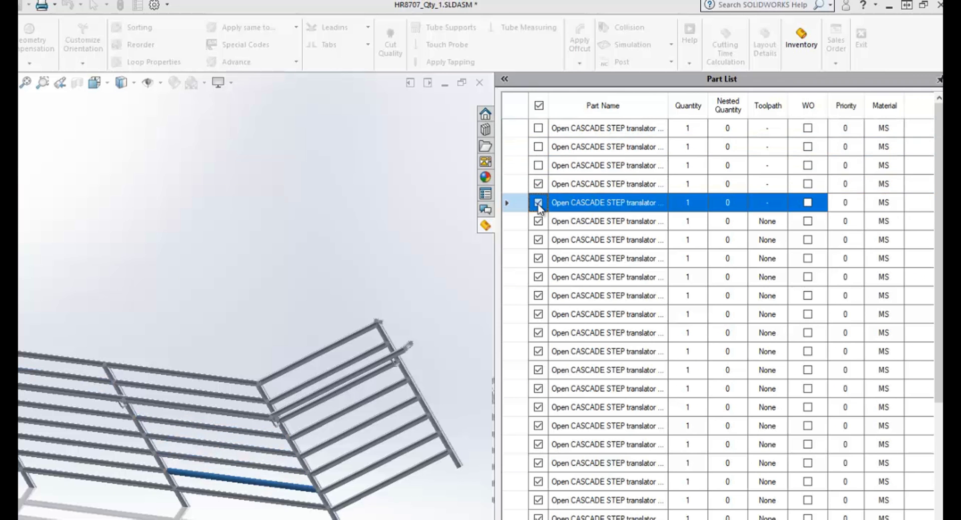
{"action": "left_click", "coordinate": [538, 202]}
{"action": "left_click", "coordinate": [538, 186]}
{"action": "left_click", "coordinate": [539, 185]}
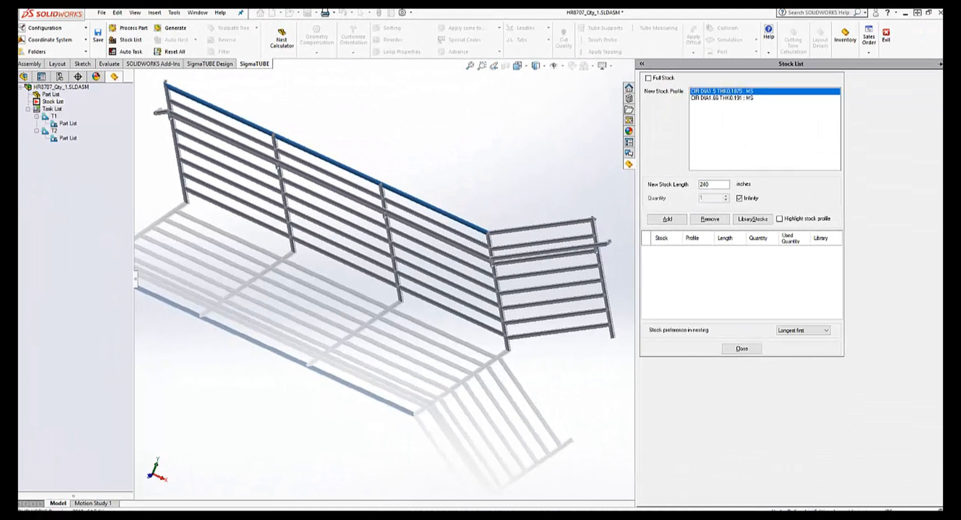
Add 240-inch stock for both tube profiles, then generate toolpaths and auto-nest into layouts T1 L1–L7 and T2 L1
{"action": "left_click", "coordinate": [735, 99], "text": "shift"}
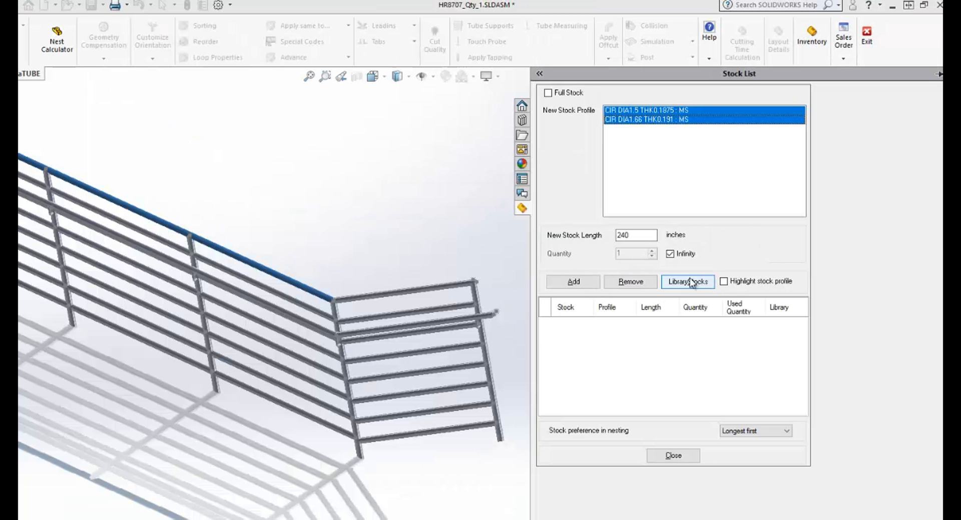
{"action": "left_click", "coordinate": [574, 282]}
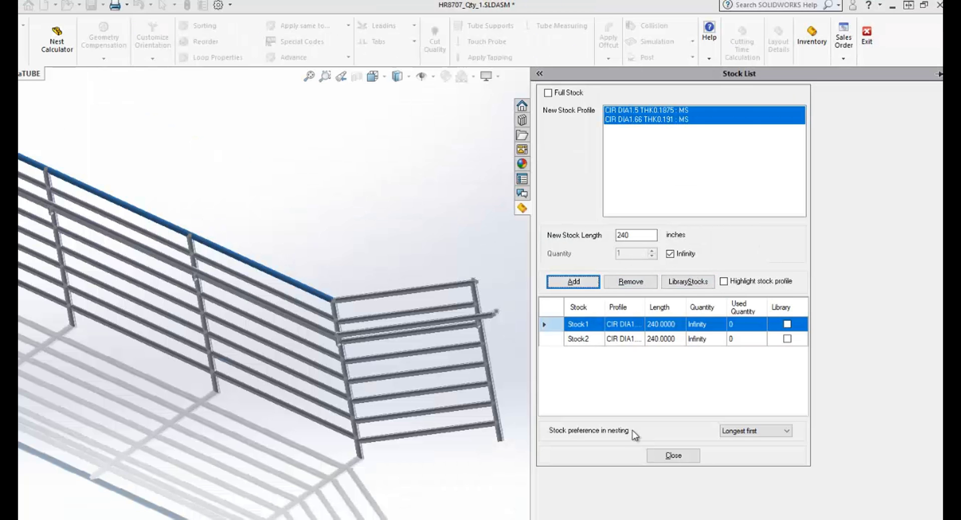
{"action": "left_click", "coordinate": [673, 456]}
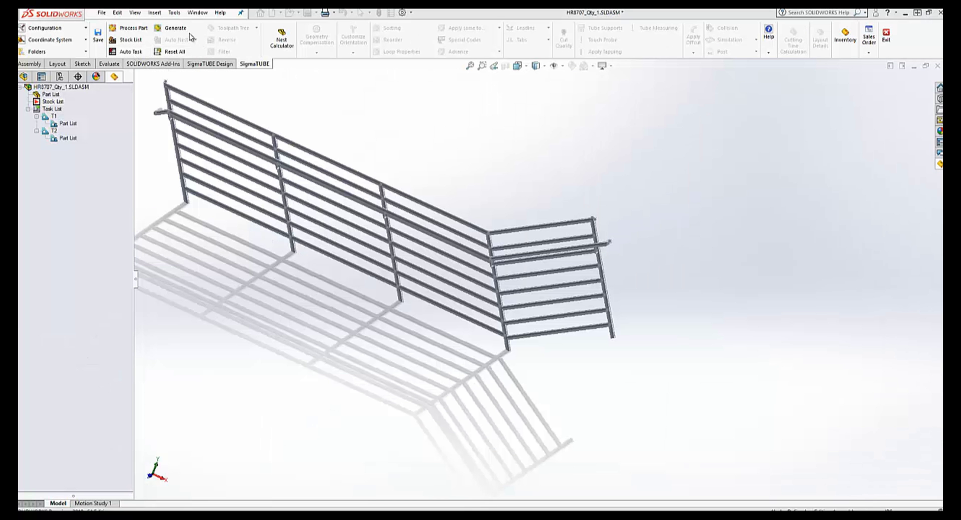
{"action": "left_click", "coordinate": [186, 31]}
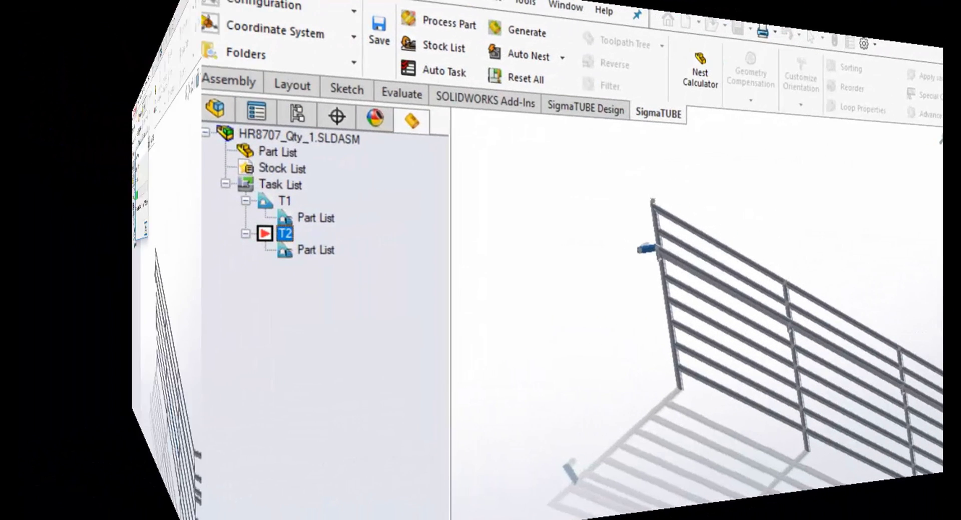
{"action": "left_click", "coordinate": [327, 60]}
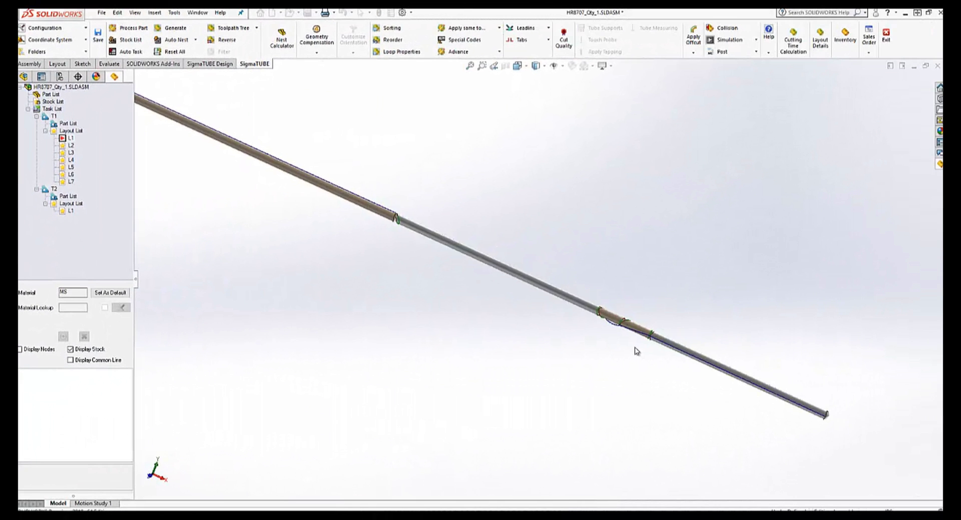
Zoom and orbit to inspect the angled end cut on layout L1, then launch Simulate NC
{"action": "scroll", "coordinate": [635, 349], "scroll_direction": "down", "scroll_amount": 5}
{"action": "scroll", "coordinate": [501, 260], "scroll_direction": "down", "scroll_amount": 5}
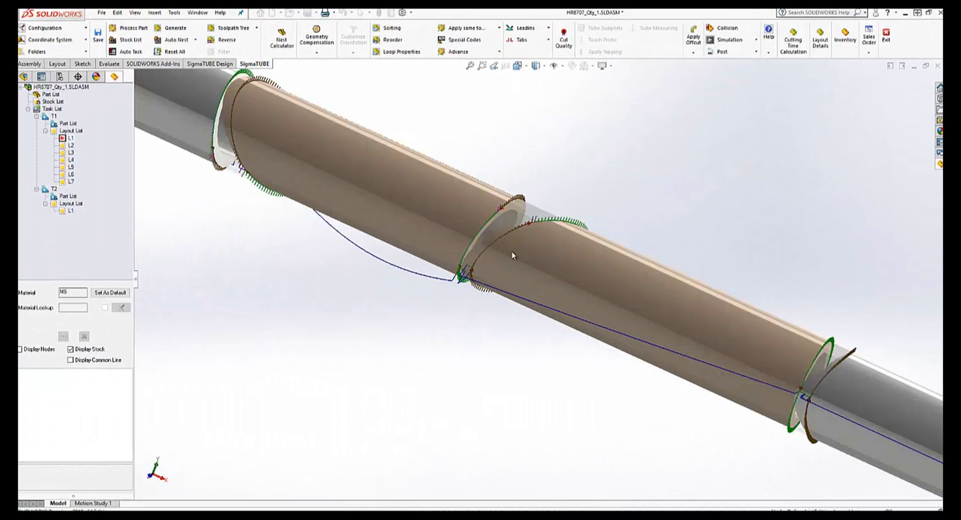
{"action": "middle_click_drag", "start_coordinate": [575, 259], "coordinate": [548, 368]}
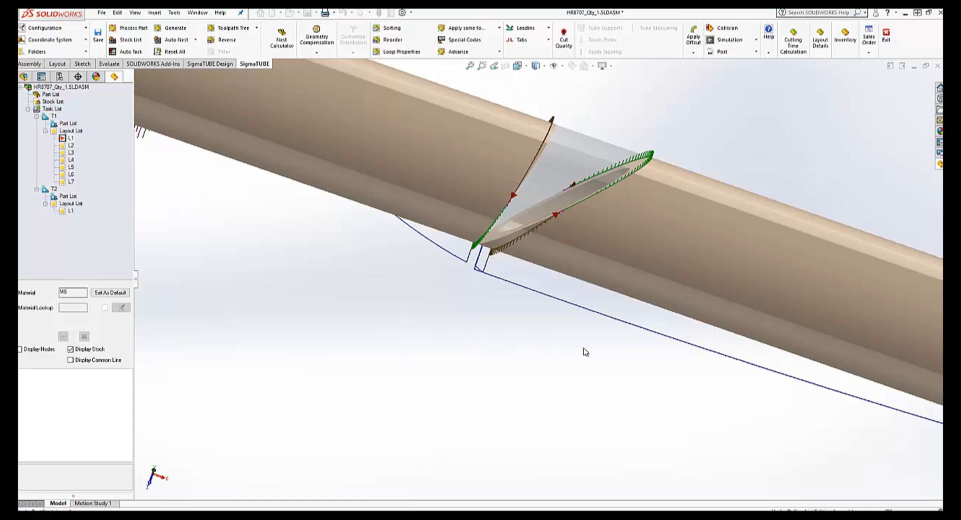
{"action": "left_click", "coordinate": [757, 40]}
{"action": "left_click", "coordinate": [759, 63]}
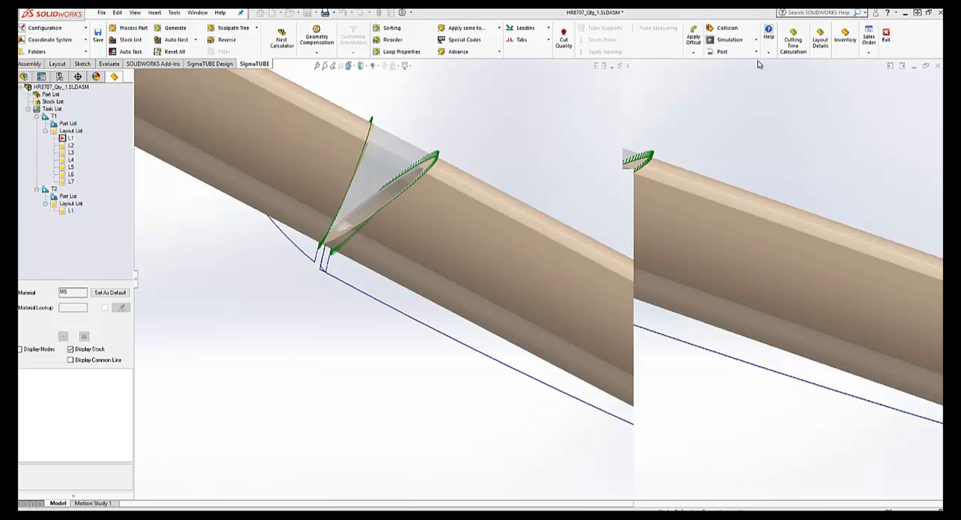
Play the NC cutting simulation for layout L1 and review its Layout Report
{"action": "left_click", "coordinate": [722, 119]}
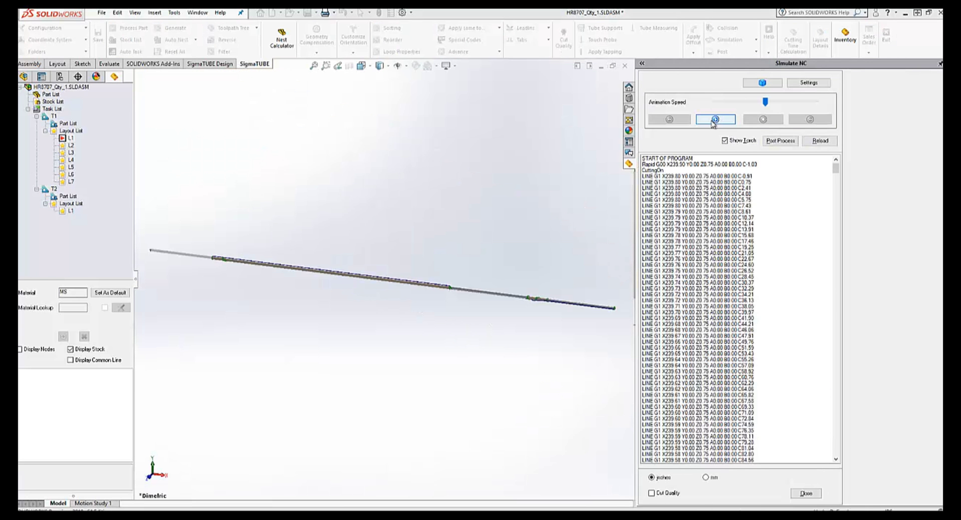
{"action": "scroll", "coordinate": [520, 307], "scroll_direction": "down", "scroll_amount": 10}
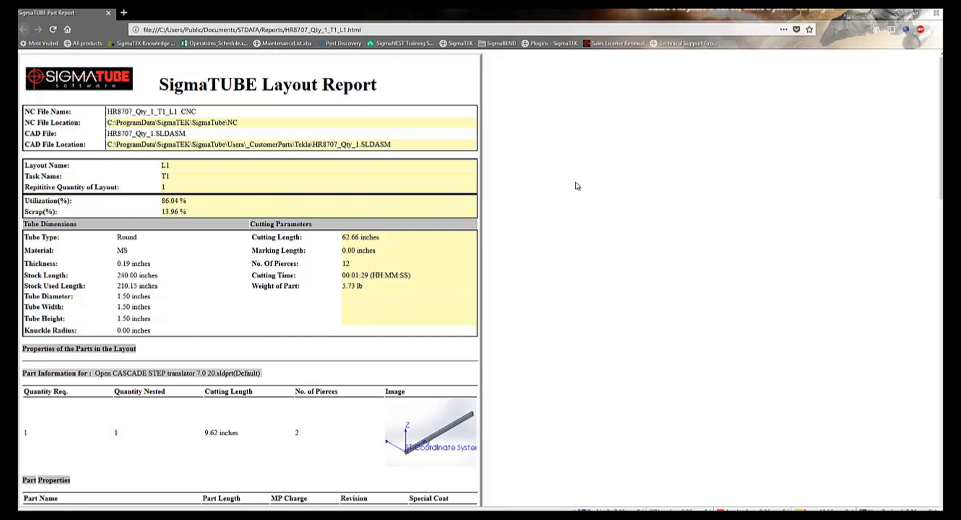
{"action": "scroll", "coordinate": [576, 186], "scroll_direction": "down", "scroll_amount": 6}
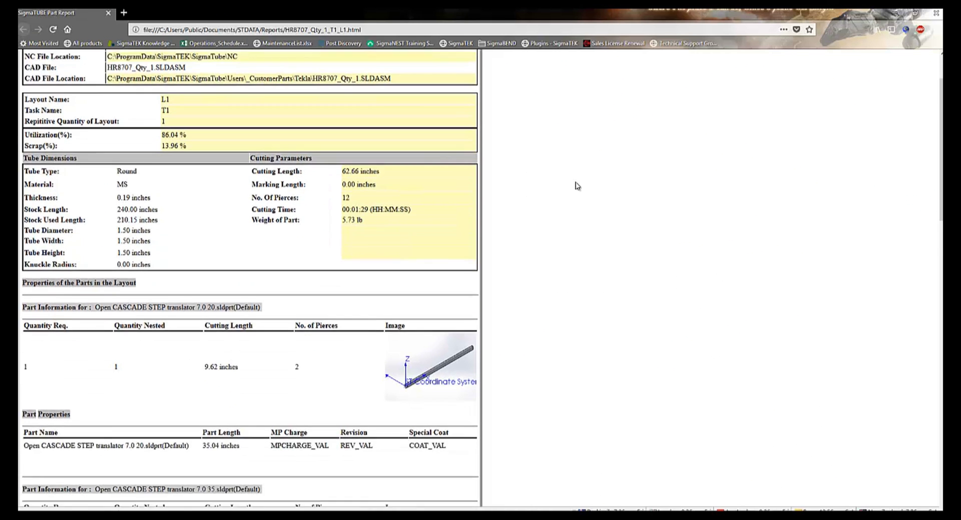
{"action": "scroll", "coordinate": [576, 186], "scroll_direction": "down", "scroll_amount": 1}
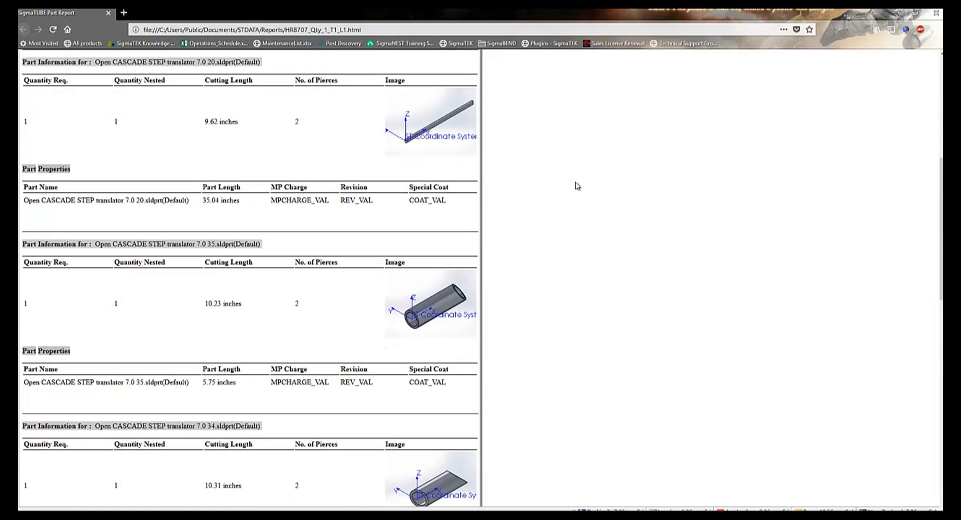
{"action": "scroll", "coordinate": [577, 186], "scroll_direction": "down", "scroll_amount": 5}
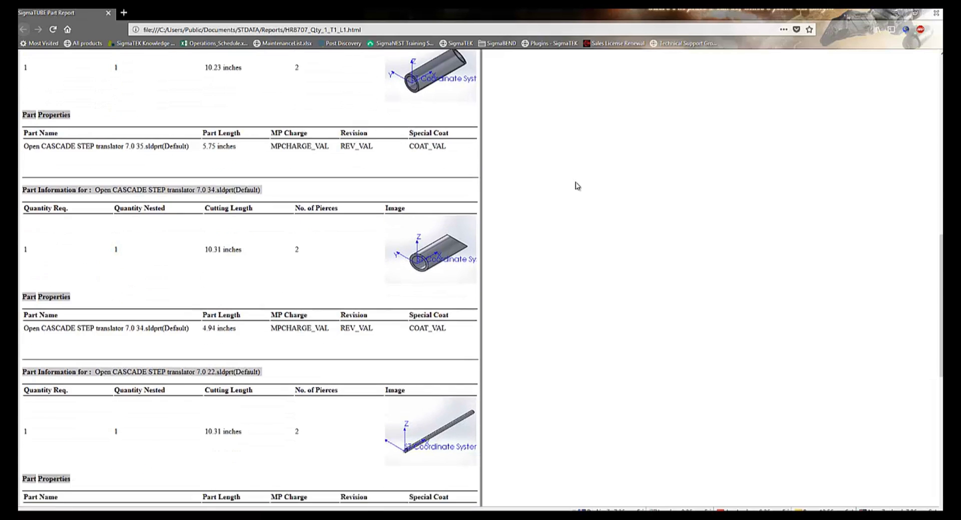
{"action": "scroll", "coordinate": [577, 185], "scroll_direction": "down", "scroll_amount": 5}
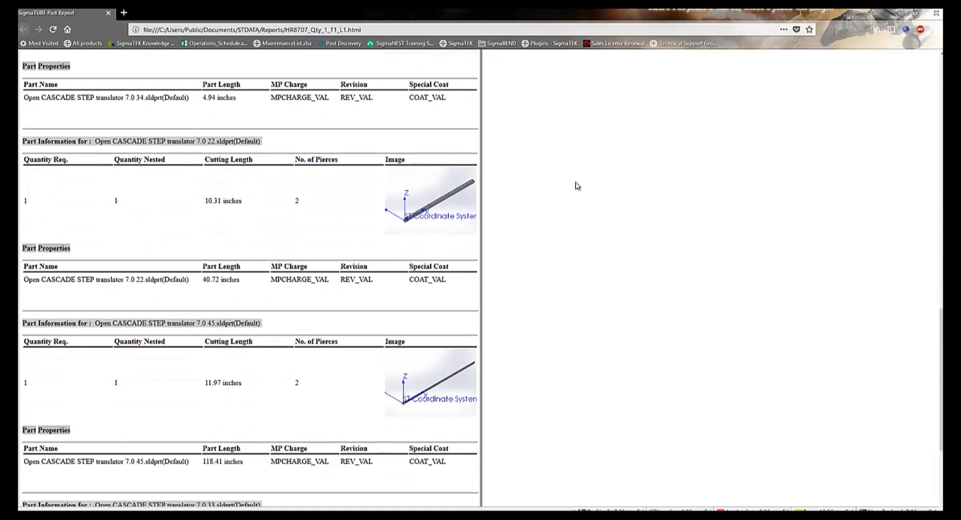